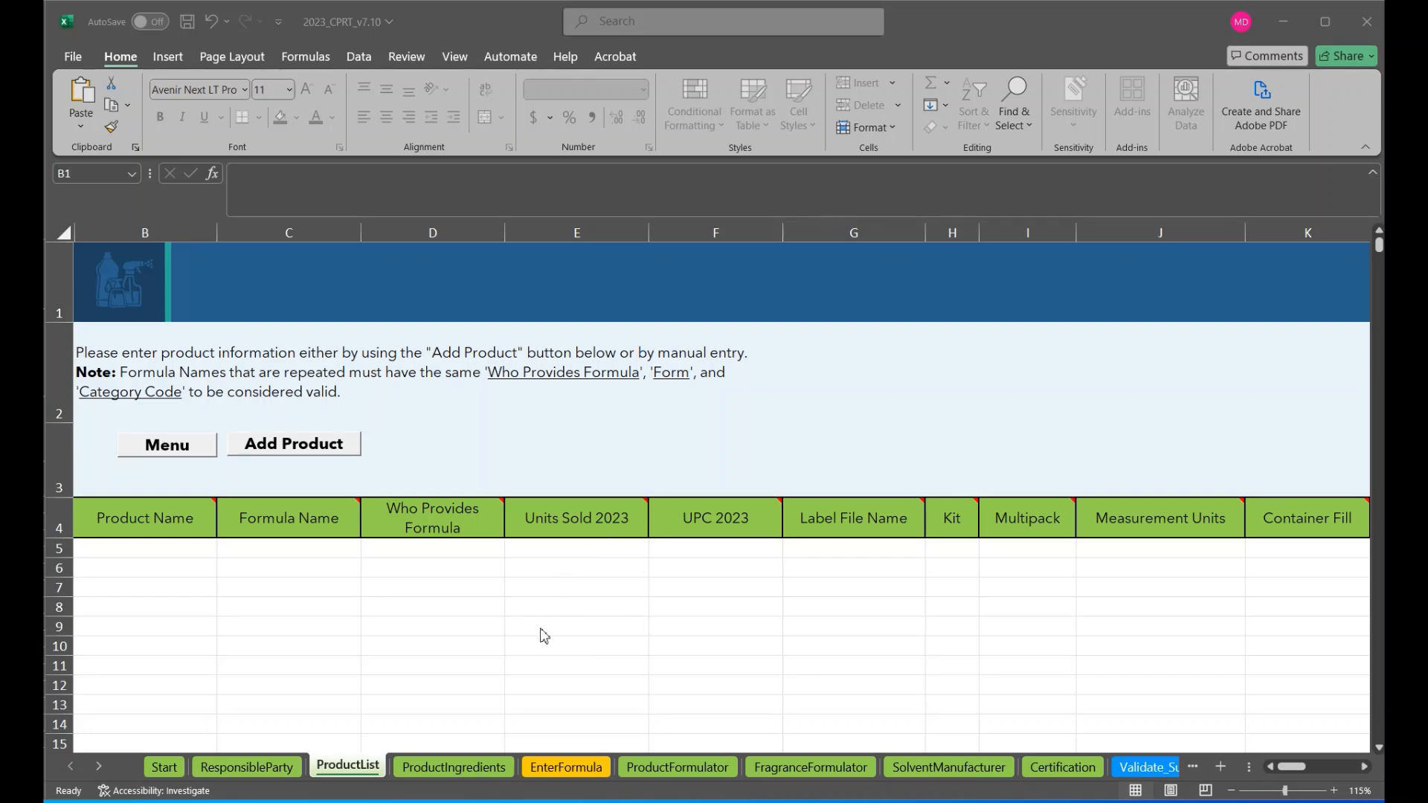
Switch to the browser to view the 2023 Consumer and Commercial Products Survey page, and return to the workbook
left_click(530, 802)
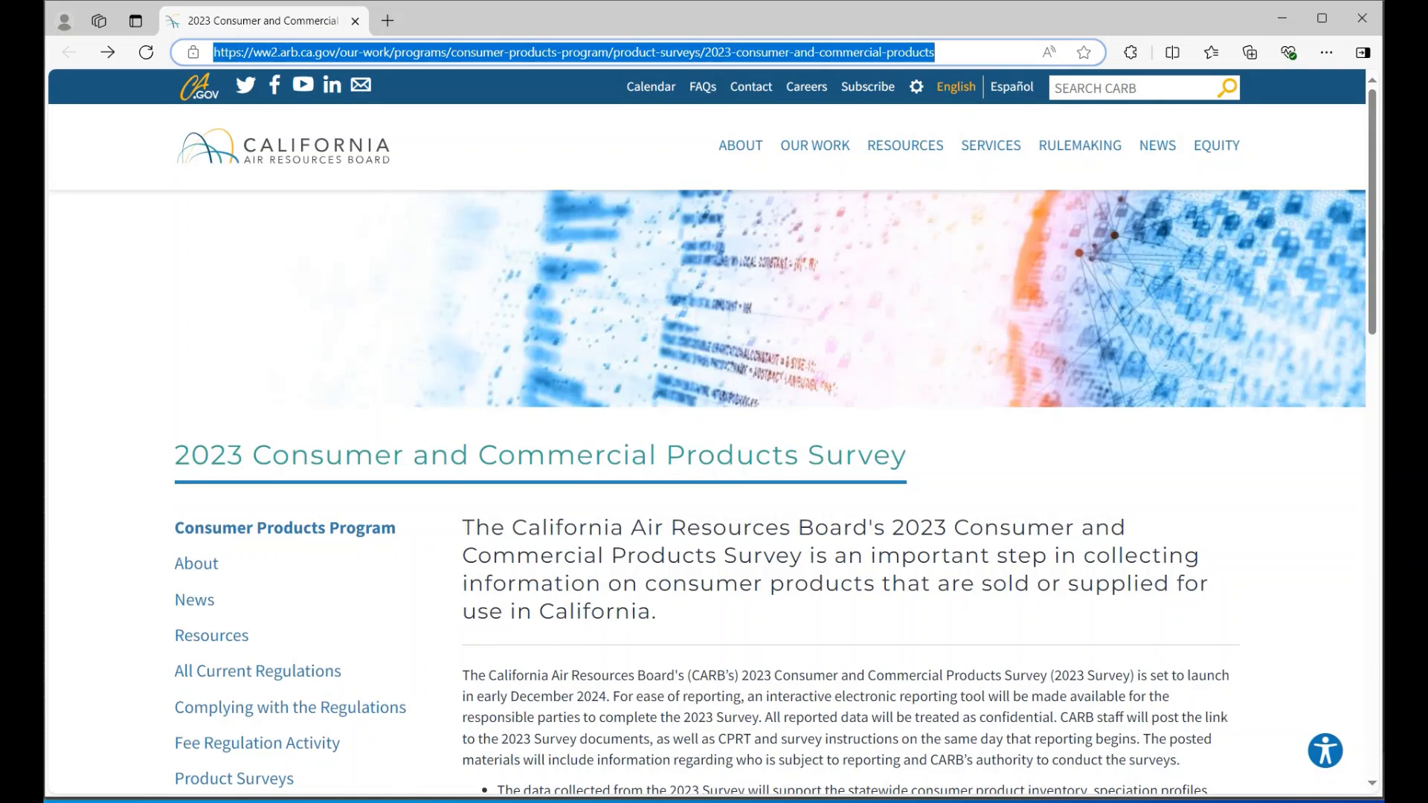
left_click(1280, 25)
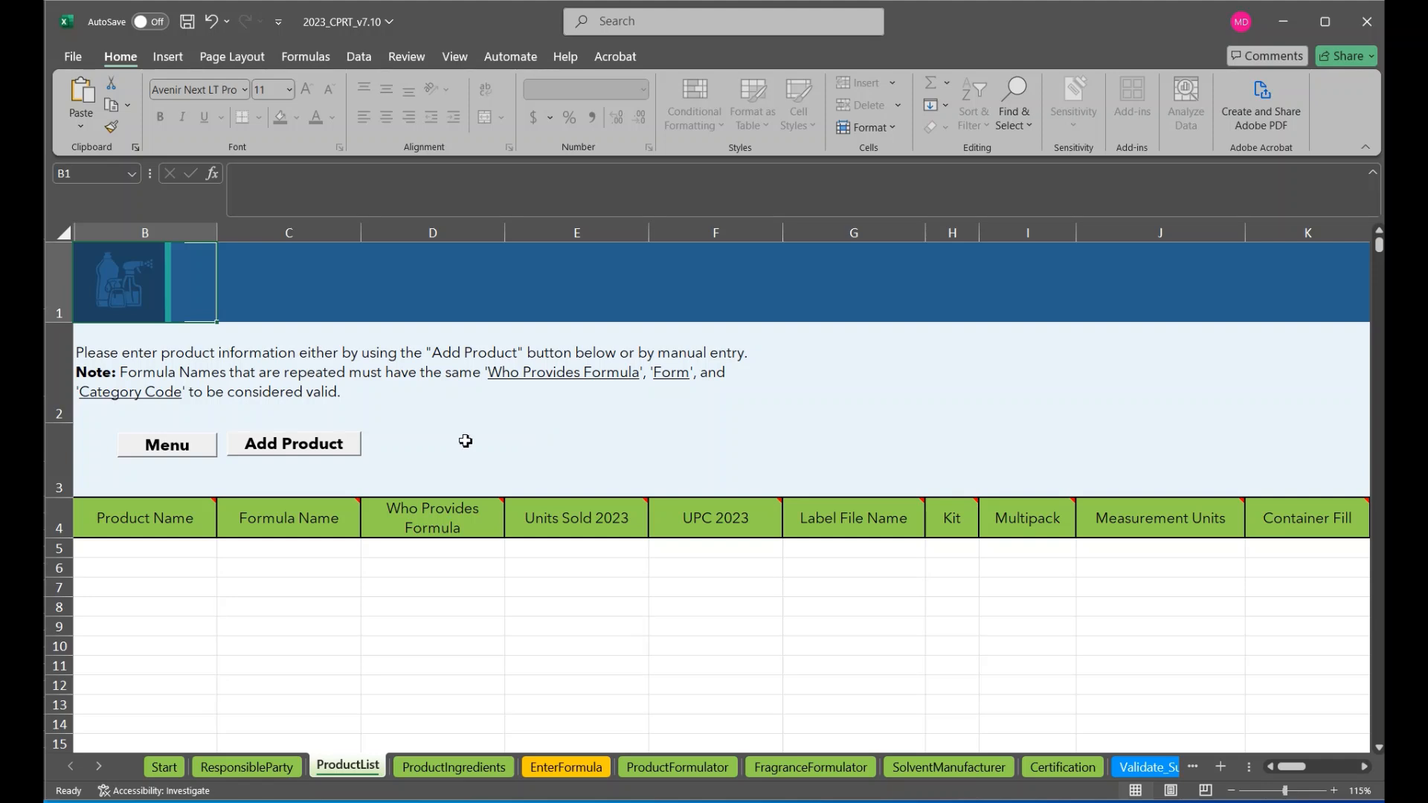
Start a new product entry and set its product name to "Honey Lemon Hand Sanitizer 12 oz"
left_click(342, 455)
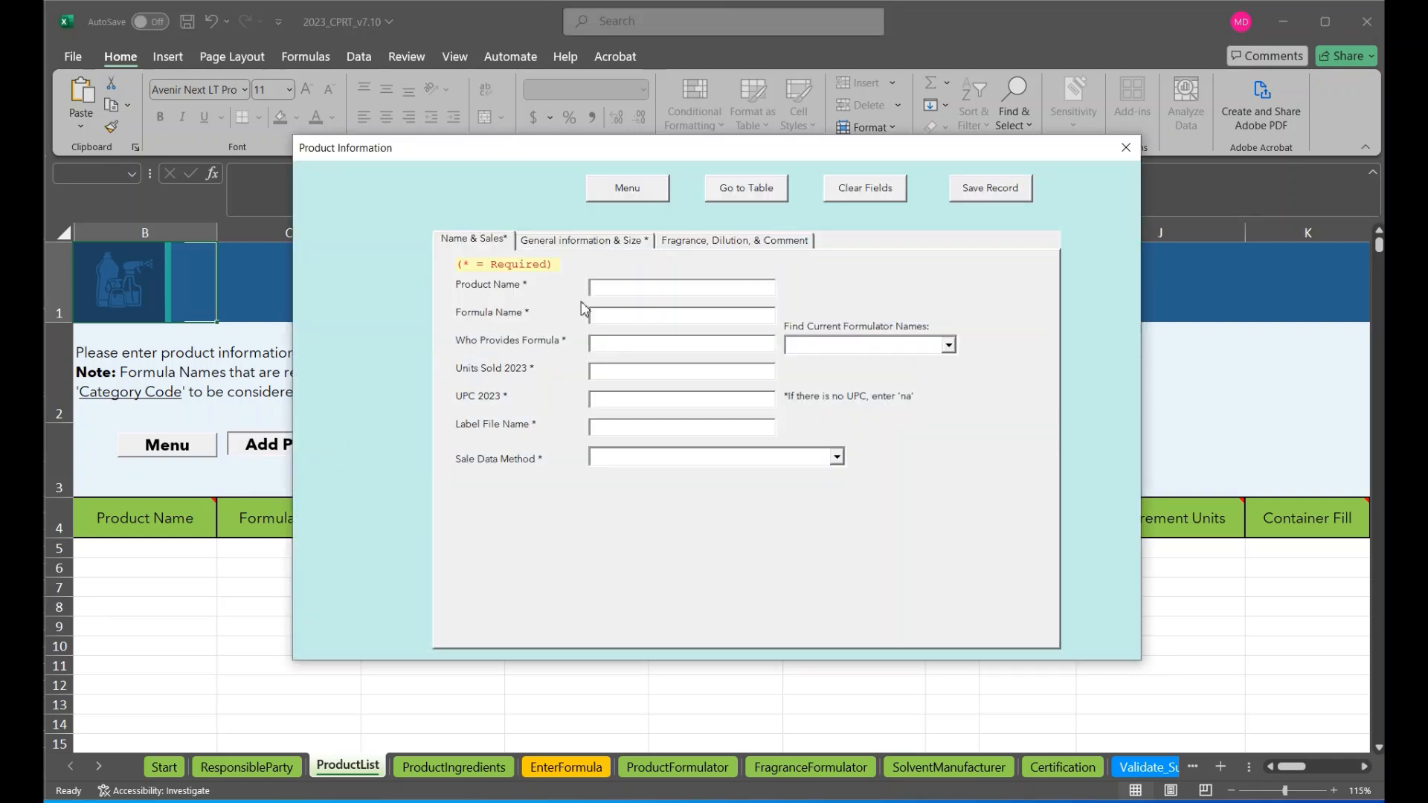
left_click(616, 290)
type("Honey Lemon Hand Sanitizer 12 oz")
Enter "Hand Sanitizer" as the formula name and "Self" as the formula provider
left_click(610, 313)
type("Hand Sani")
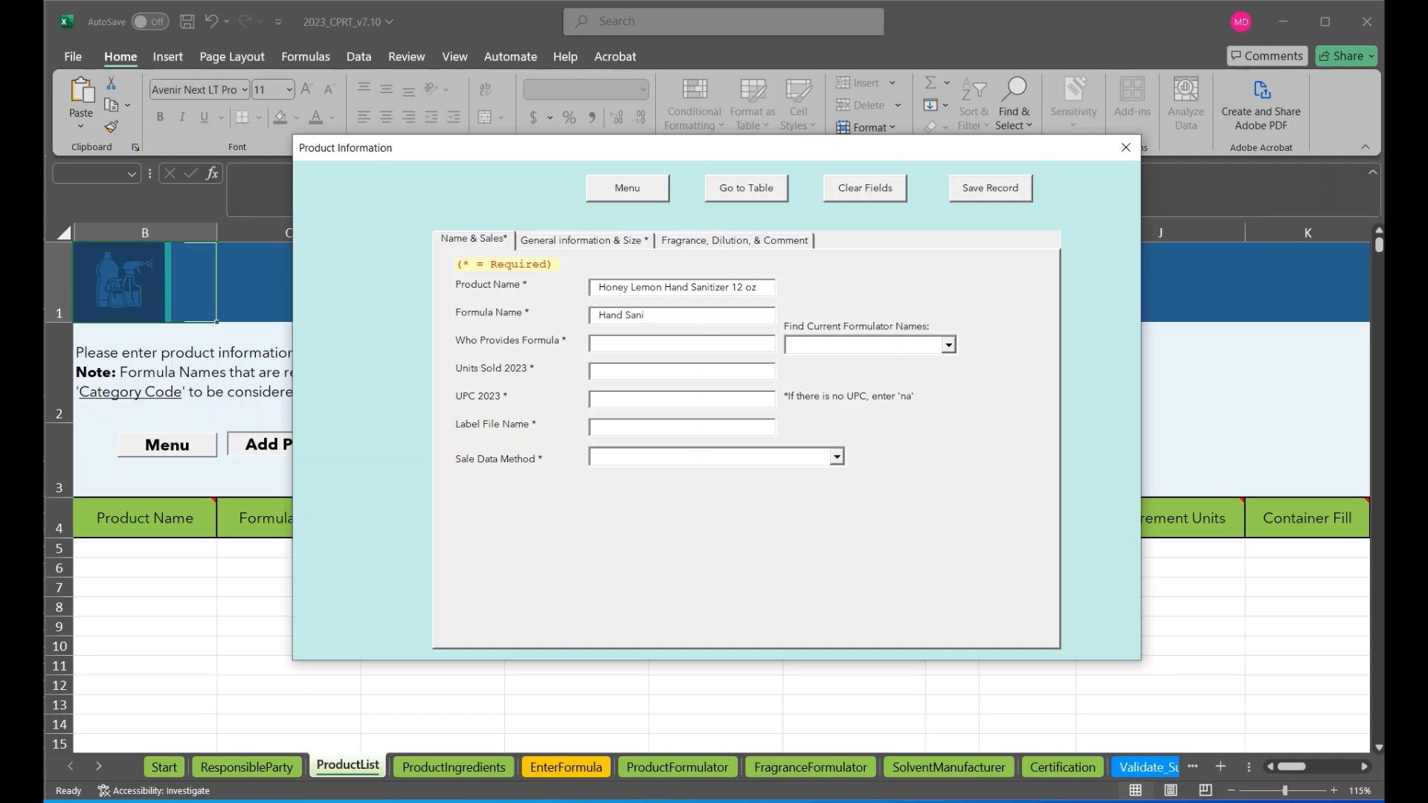
type("tizer")
key("Tab")
type("Self")
left_click(606, 370)
type("123")
key("BackSpace")
key("BackSpace")
key("BackSpace")
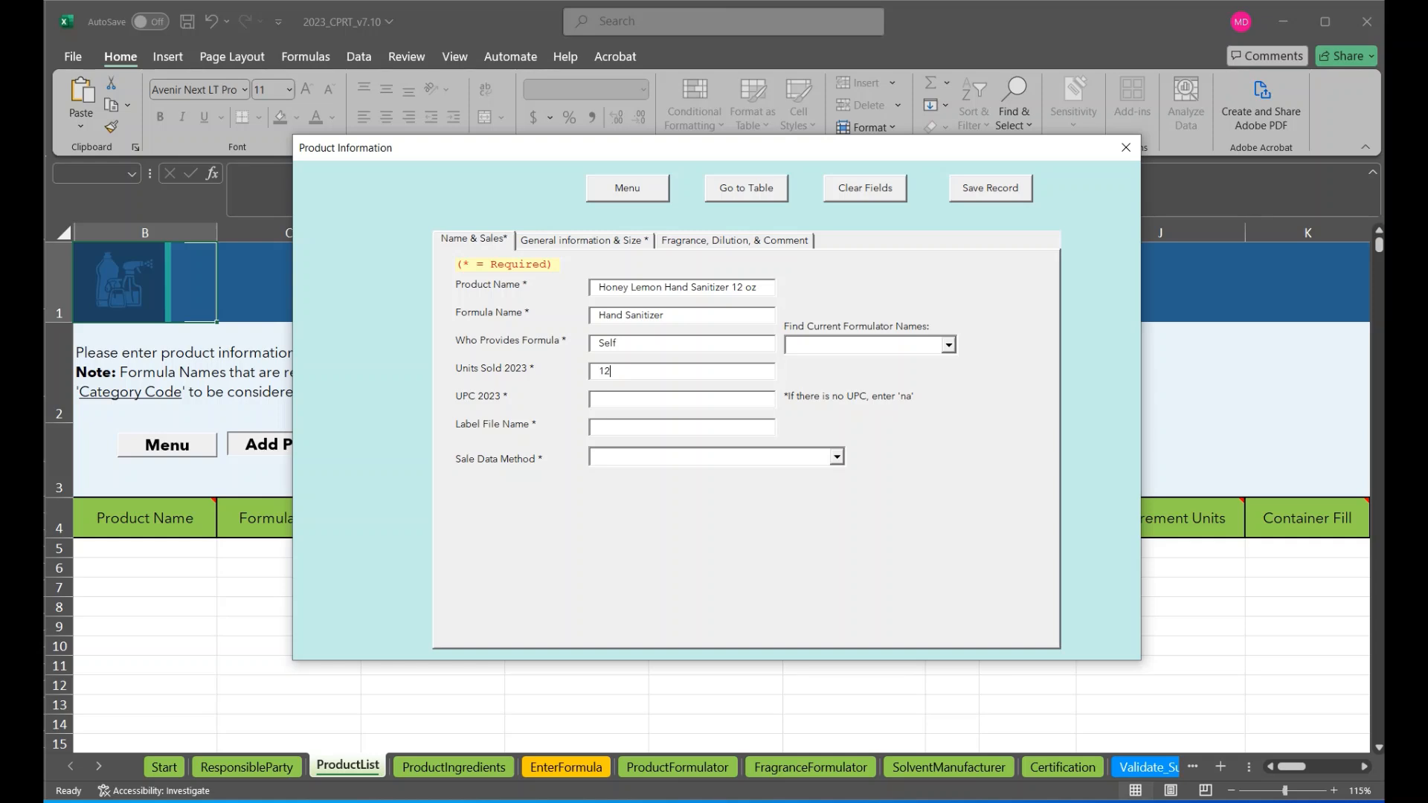
type("150000")
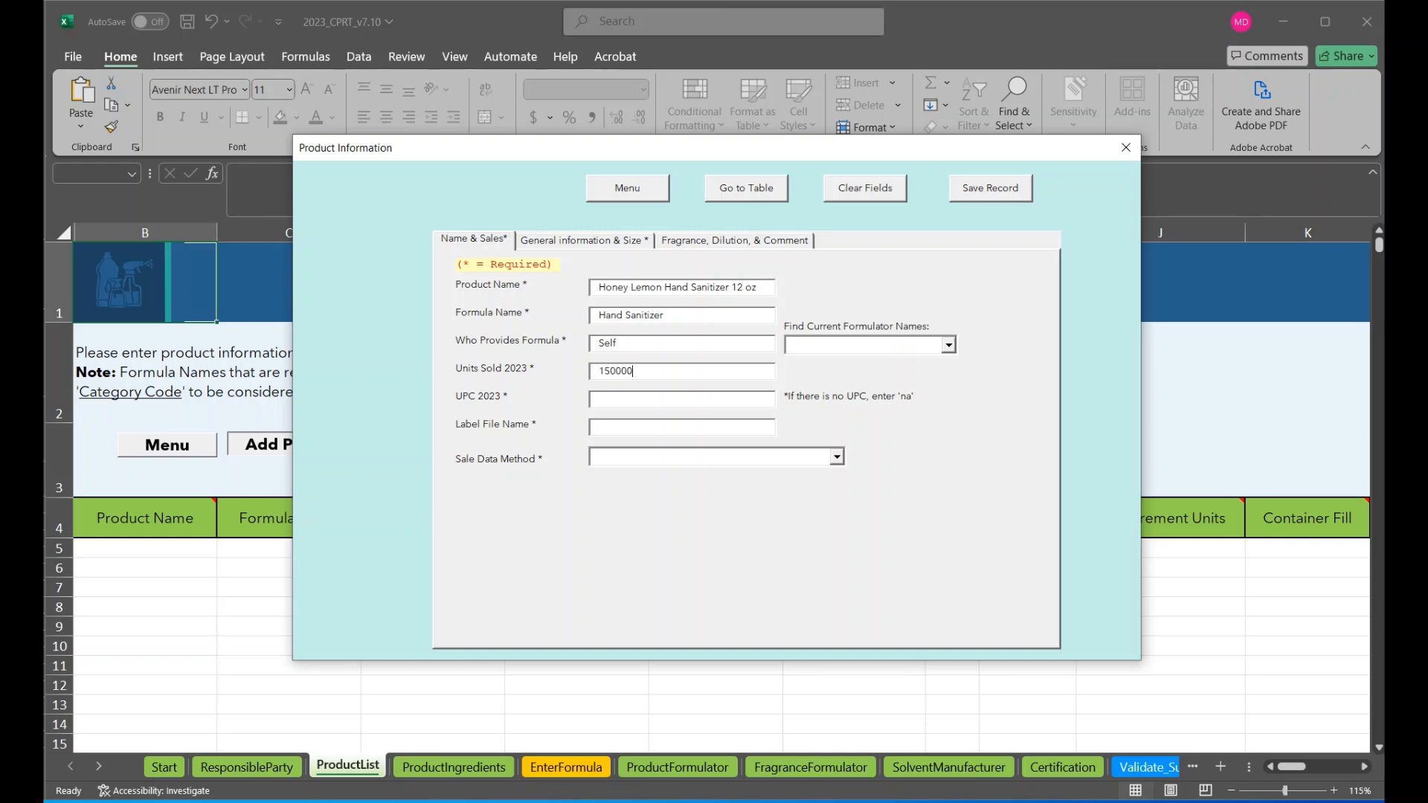
left_click(606, 401)
type("123456789101")
Enter "handsanitizer.pdf" as the product's label file name
left_click(621, 430)
type("handsanitizer.pdf")
Switch to File Explorer to check the label files in the Module 2 folder, and close that window
mouse_move(447, 802)
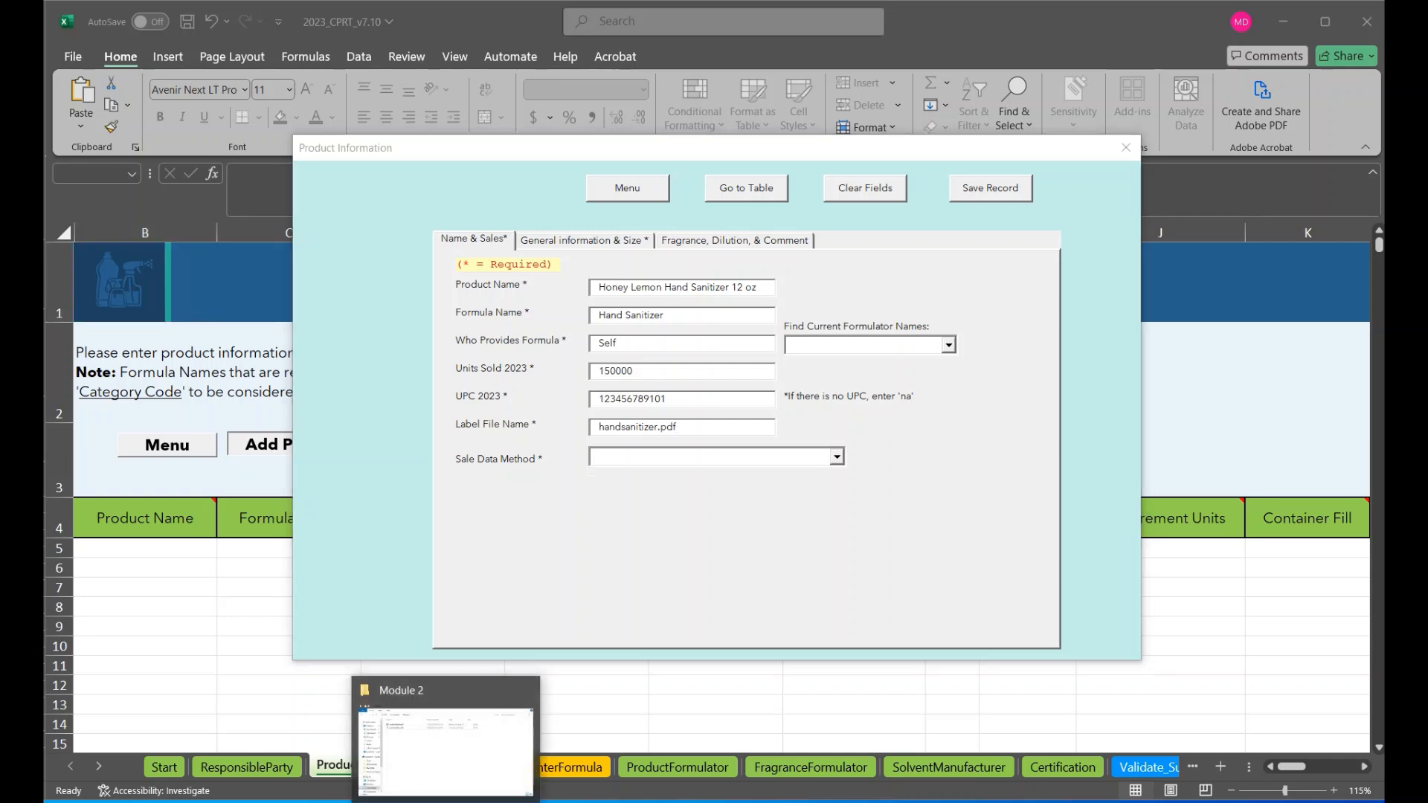
left_click(444, 703)
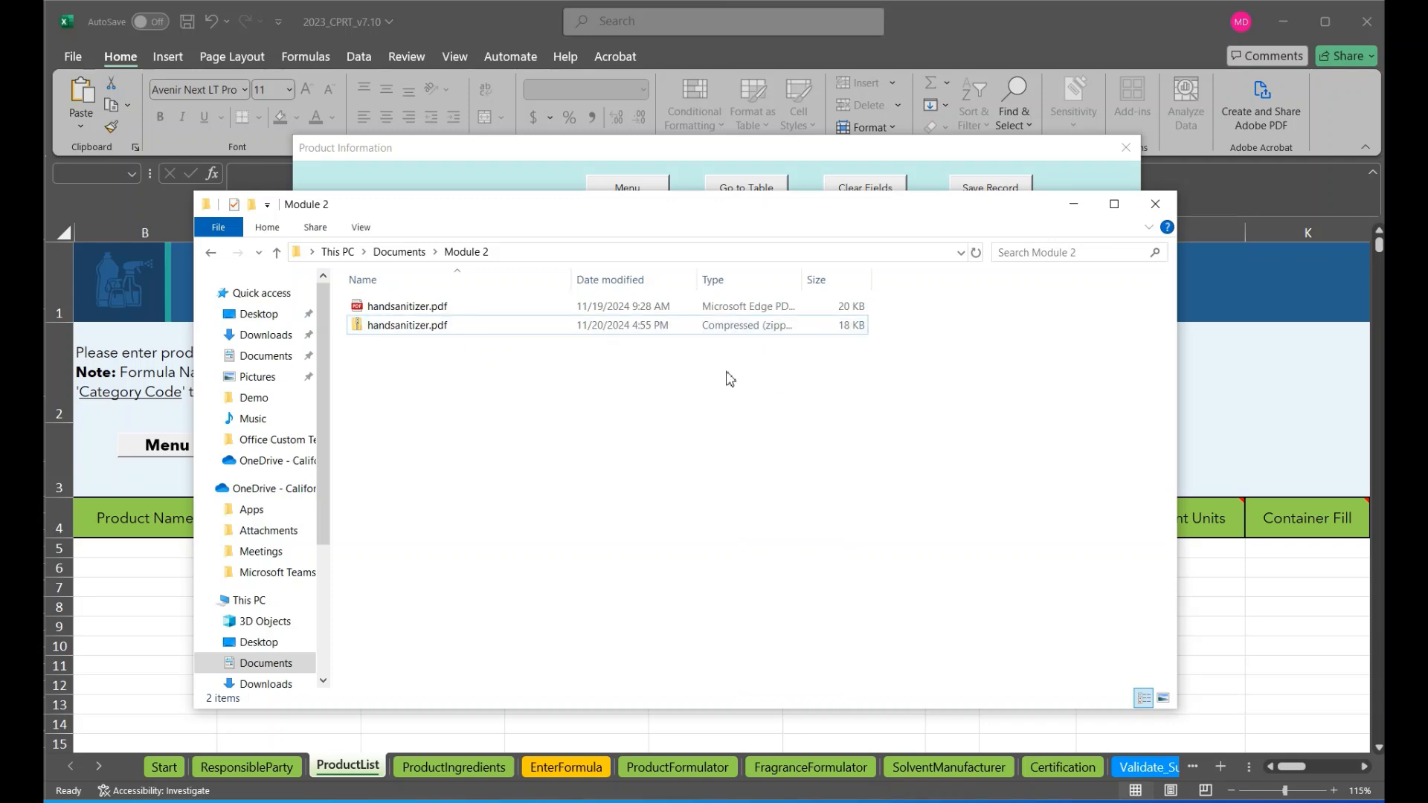
left_click(1156, 204)
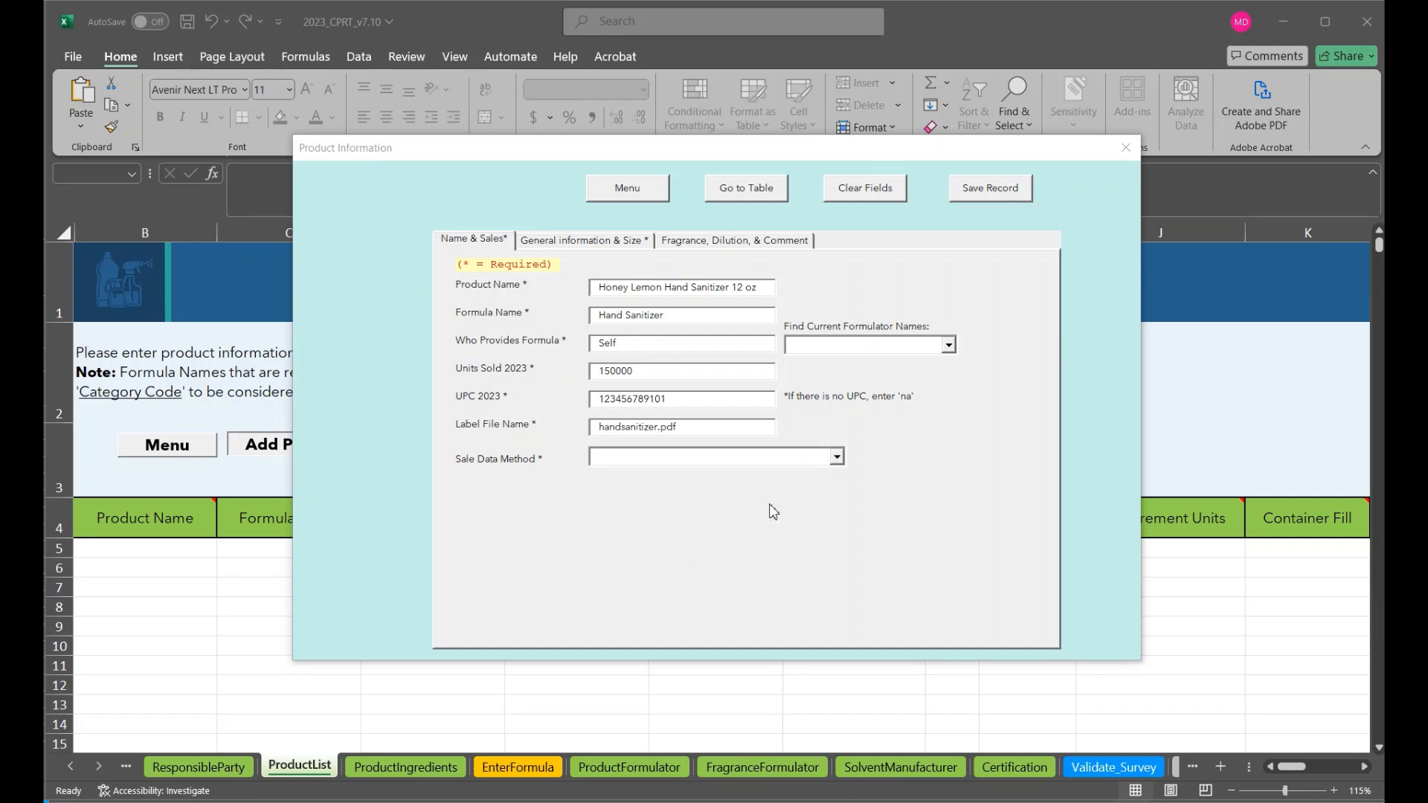
Choose Prorated National Sales as the product's sale data method
left_click(837, 458)
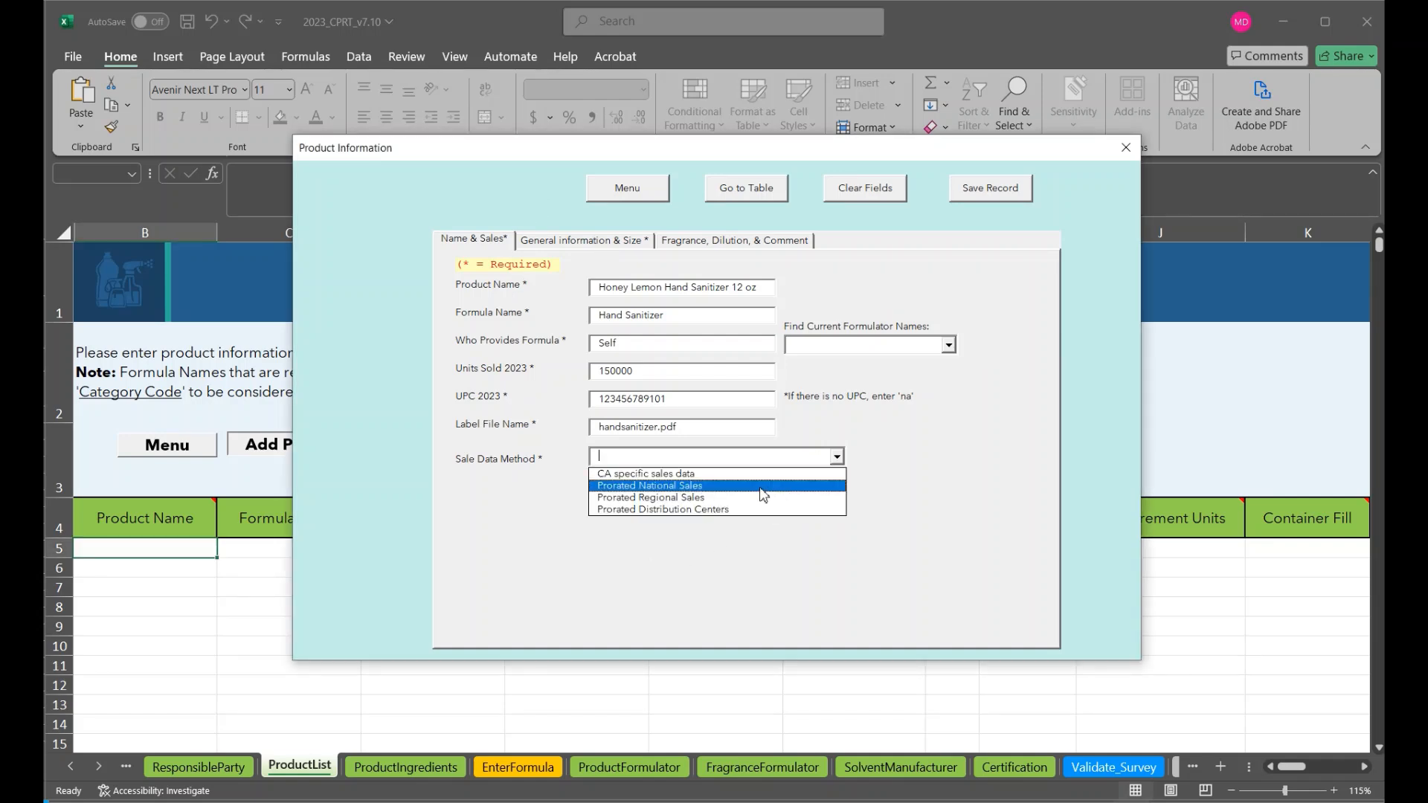
left_click(761, 486)
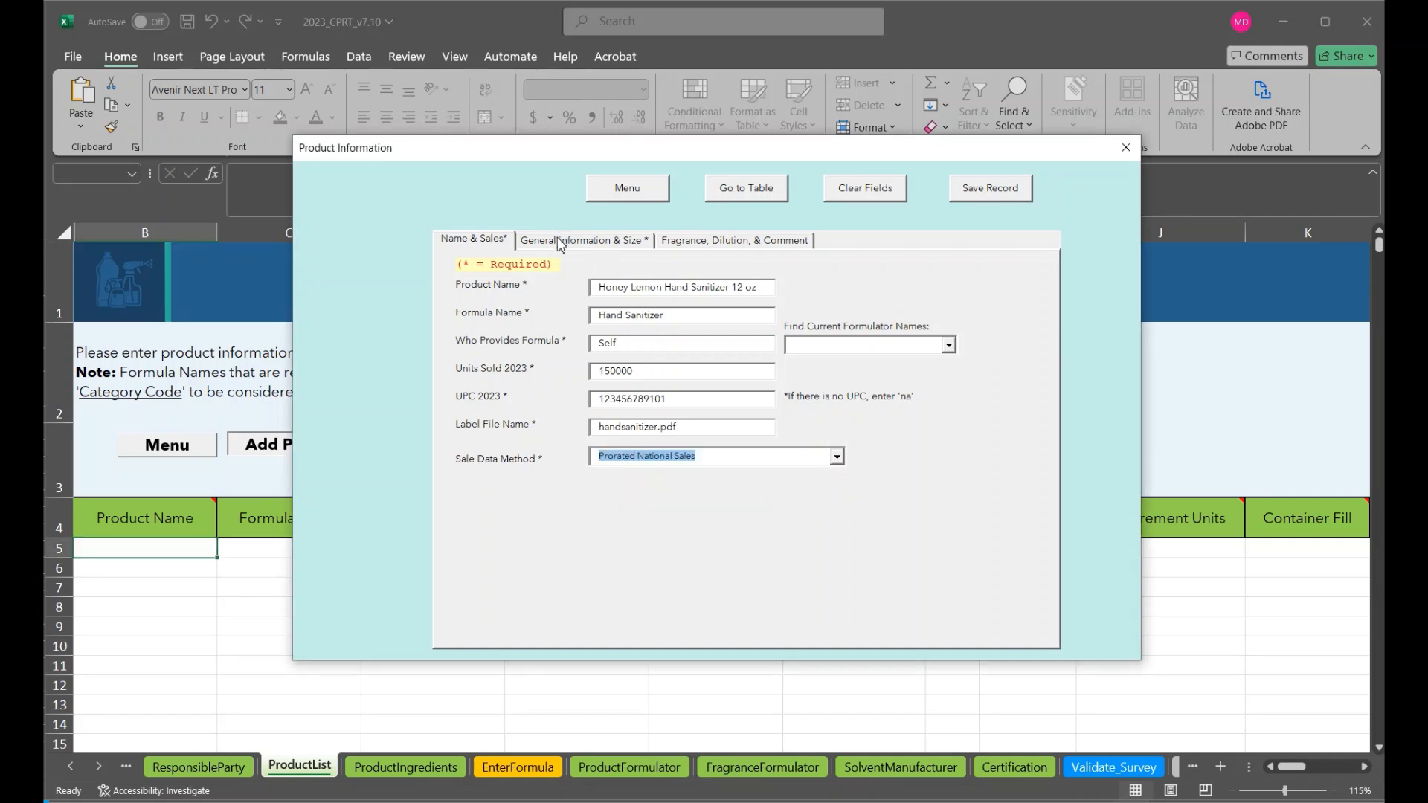
Browse the available category codes in the product's general information section
left_click(560, 241)
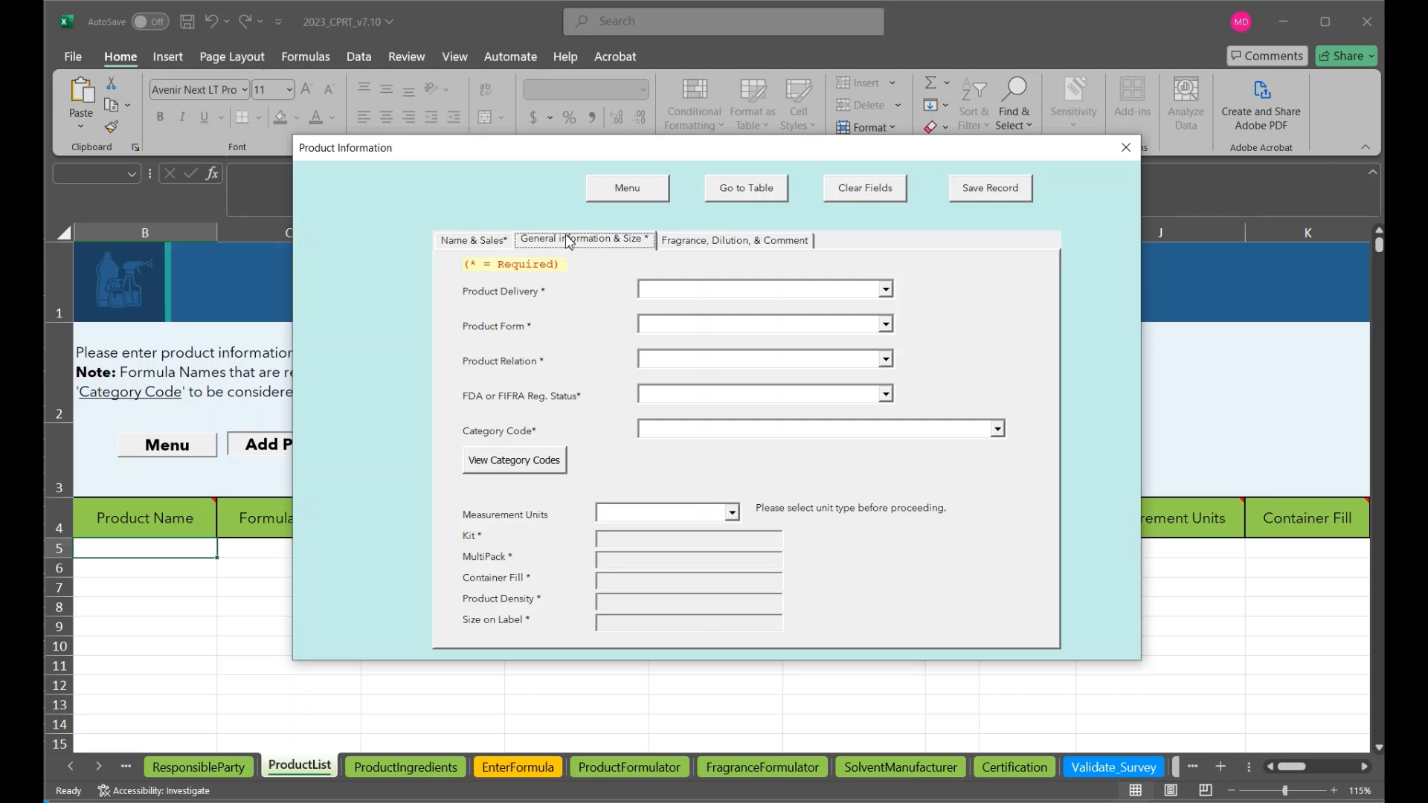
left_click(999, 433)
left_click_drag(999, 455, 1002, 535)
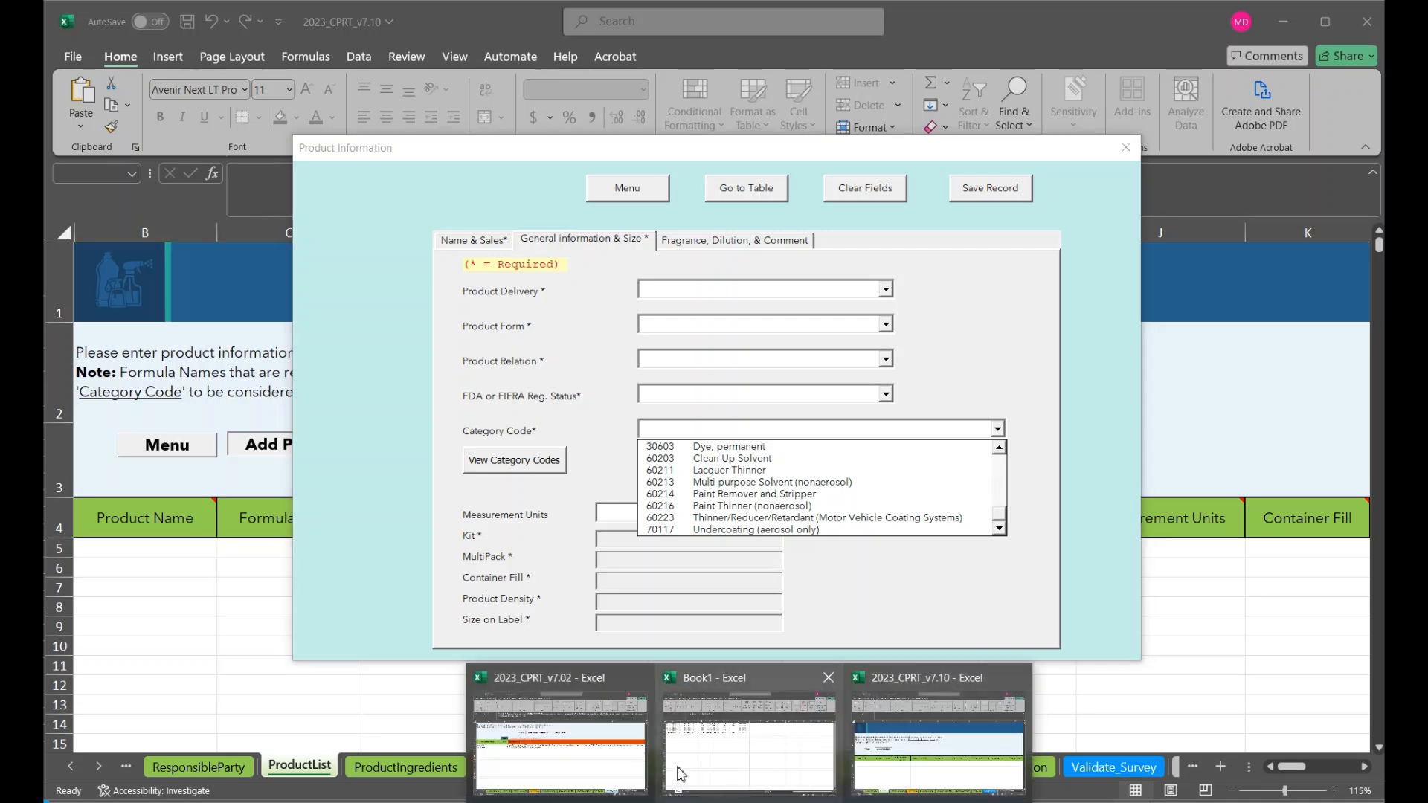
View the category code warning in the 2023_CPRT_v7.02 validation report, and return to the product form in 2023_CPRT_v7.10
left_click(588, 743)
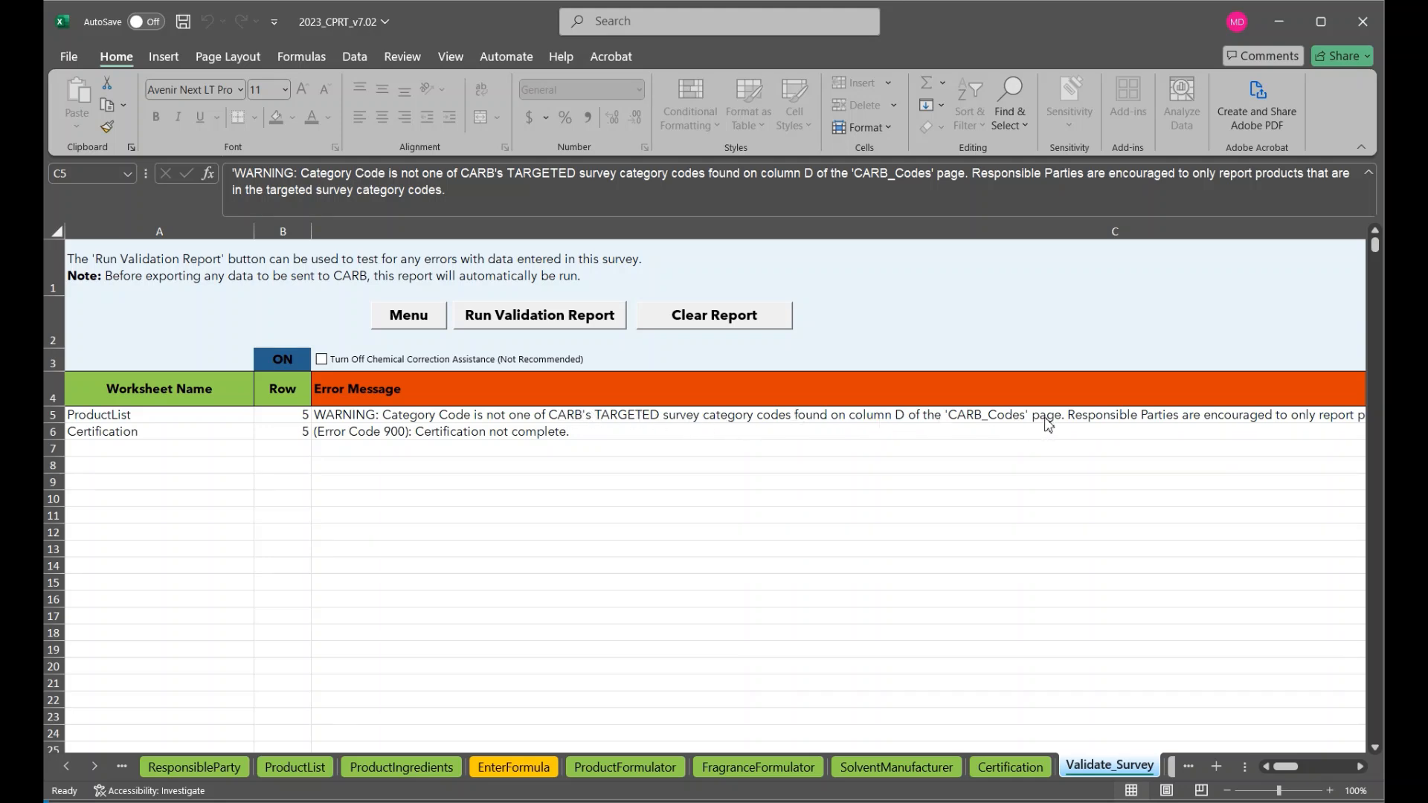
mouse_move(755, 796)
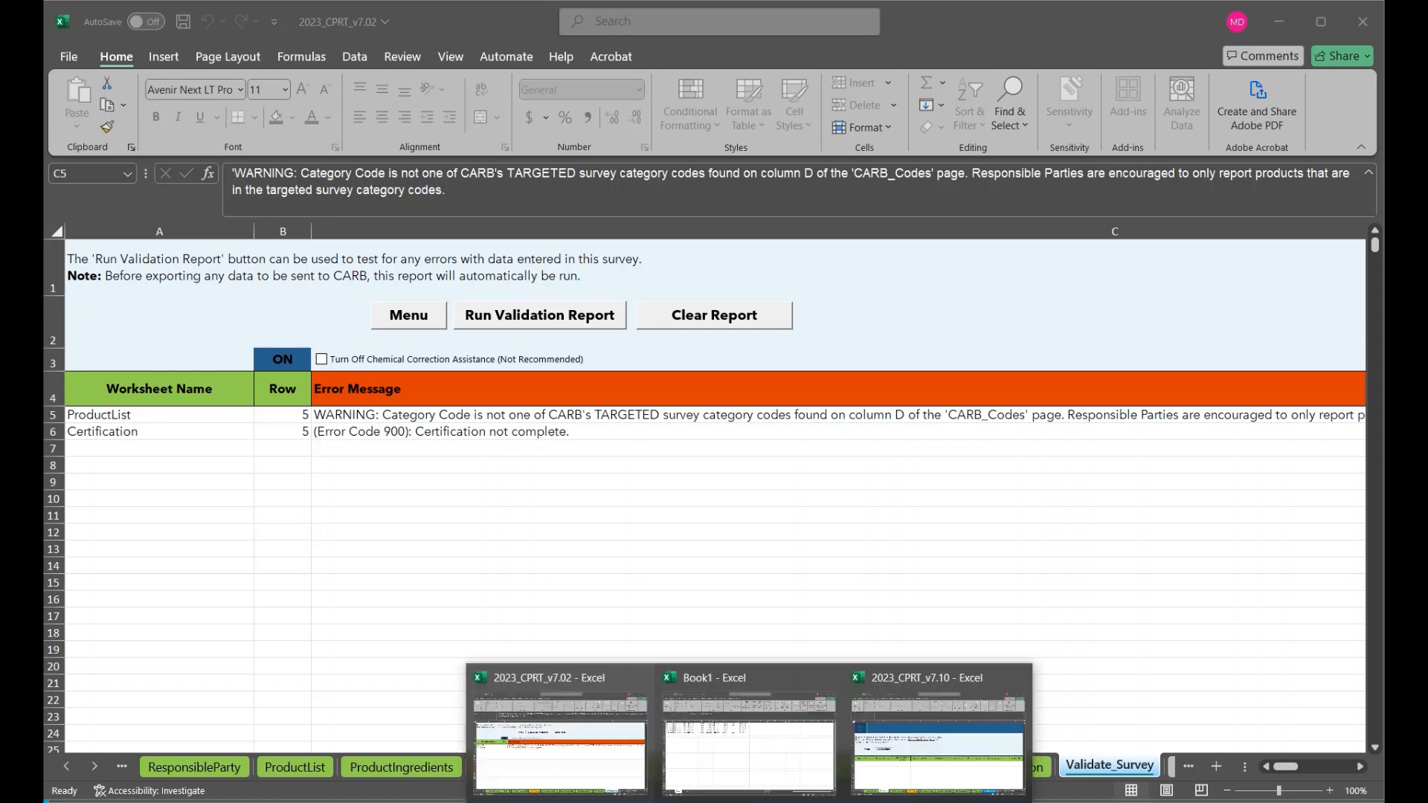
left_click(911, 750)
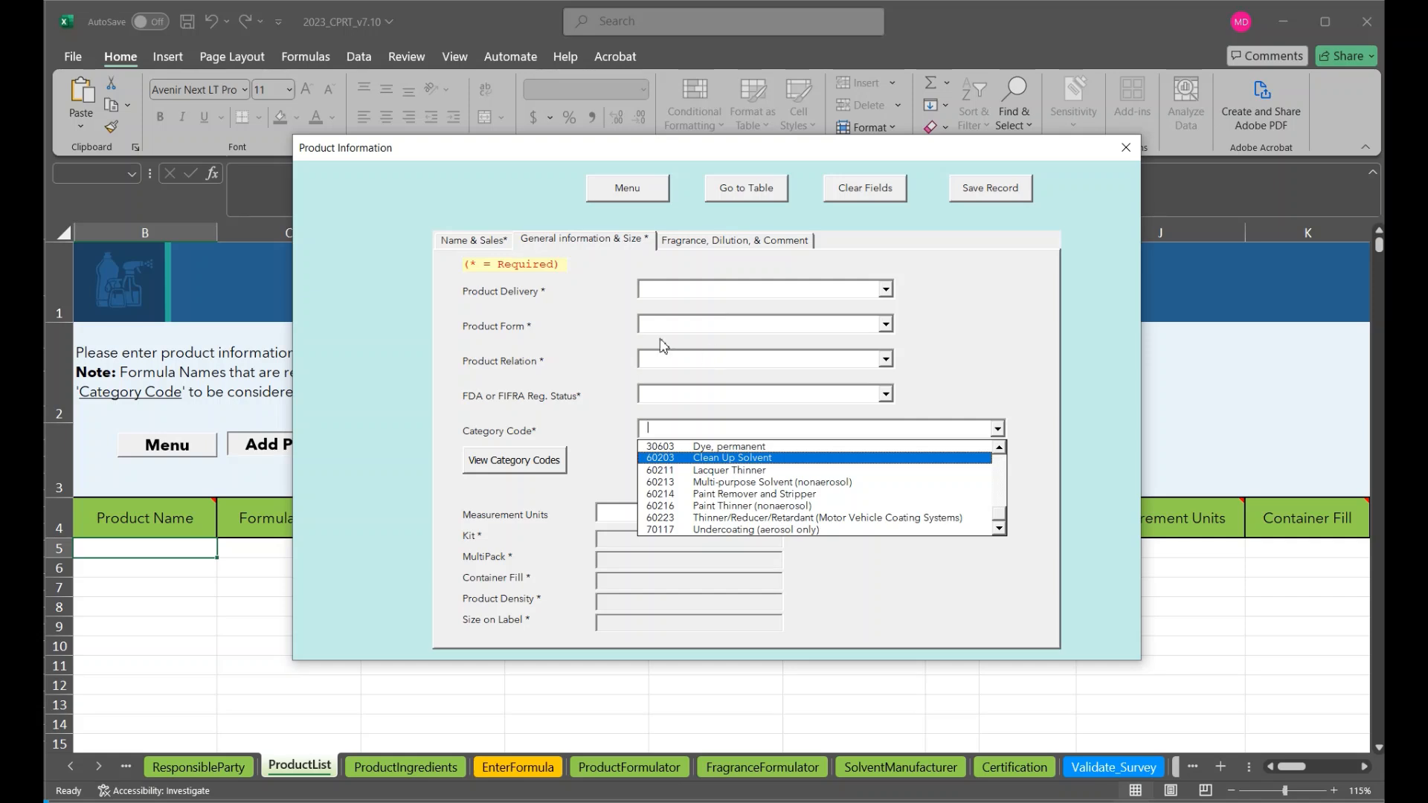
left_click(552, 369)
Set the product delivery to "pump spray - i.e. spray/foam/liquid/trigger/tank" and the product form to liquid
left_click(886, 289)
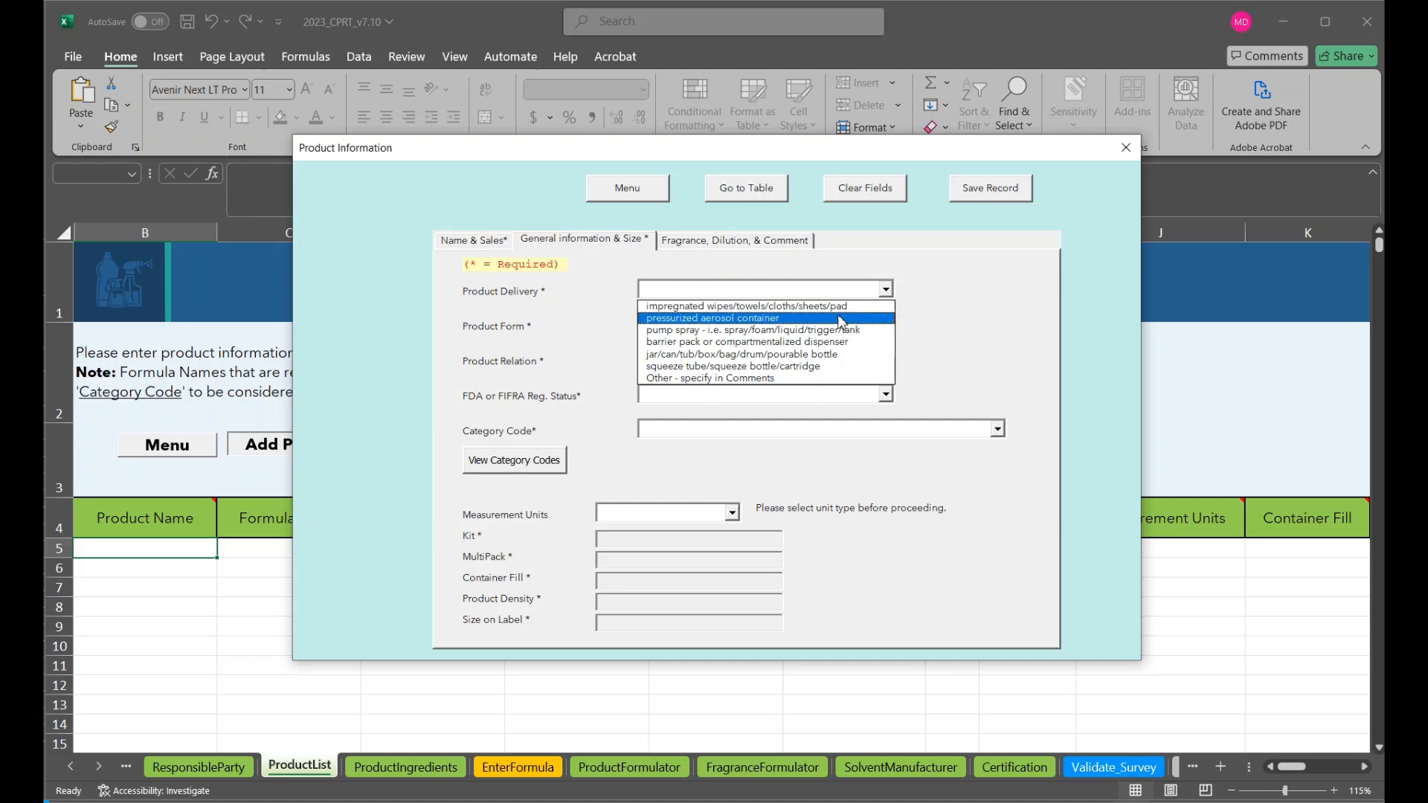
left_click(830, 328)
left_click(886, 325)
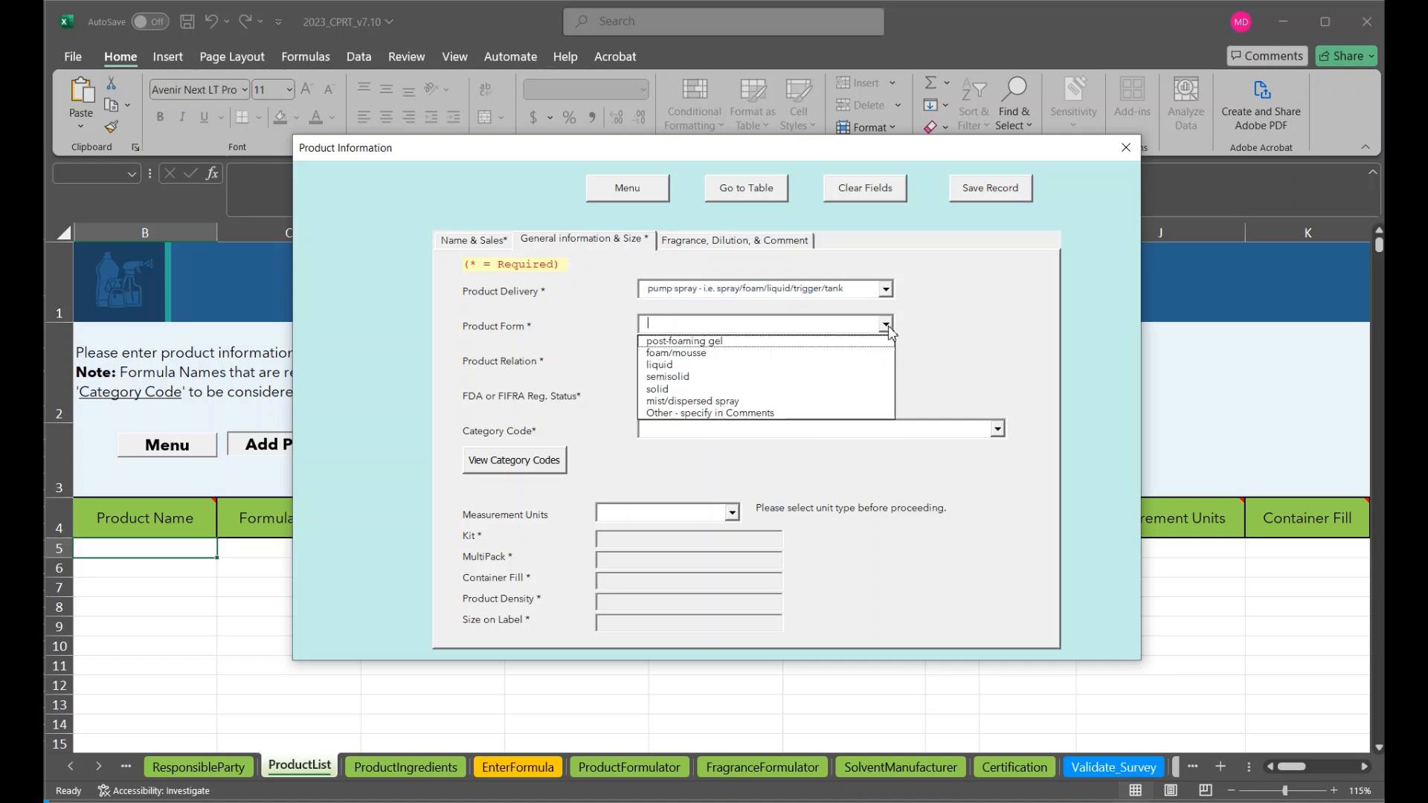
left_click(823, 372)
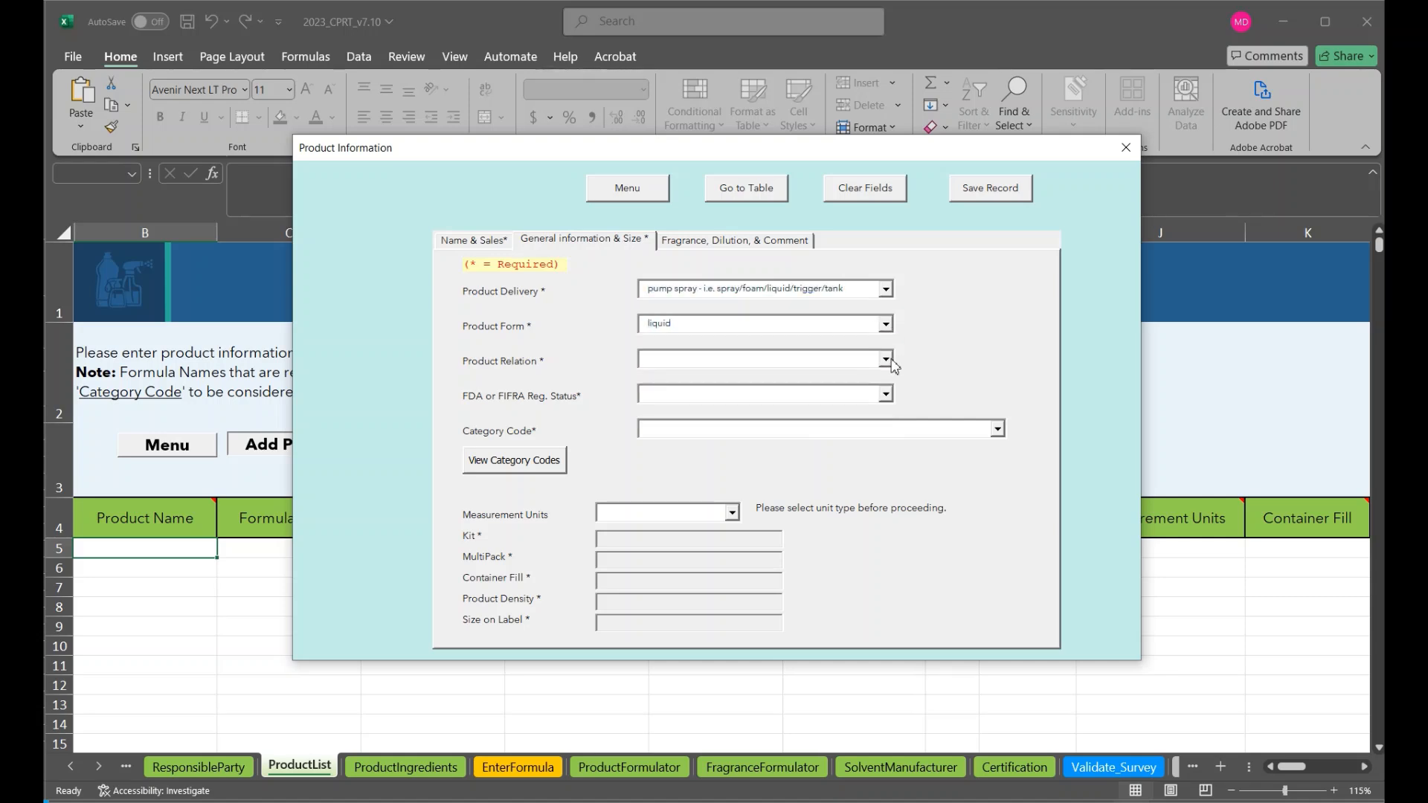
Set the product relation to Manufacturer/Marketer and the FDA or FIFRA registration status to NA
left_click(886, 360)
left_click(872, 374)
left_click(886, 394)
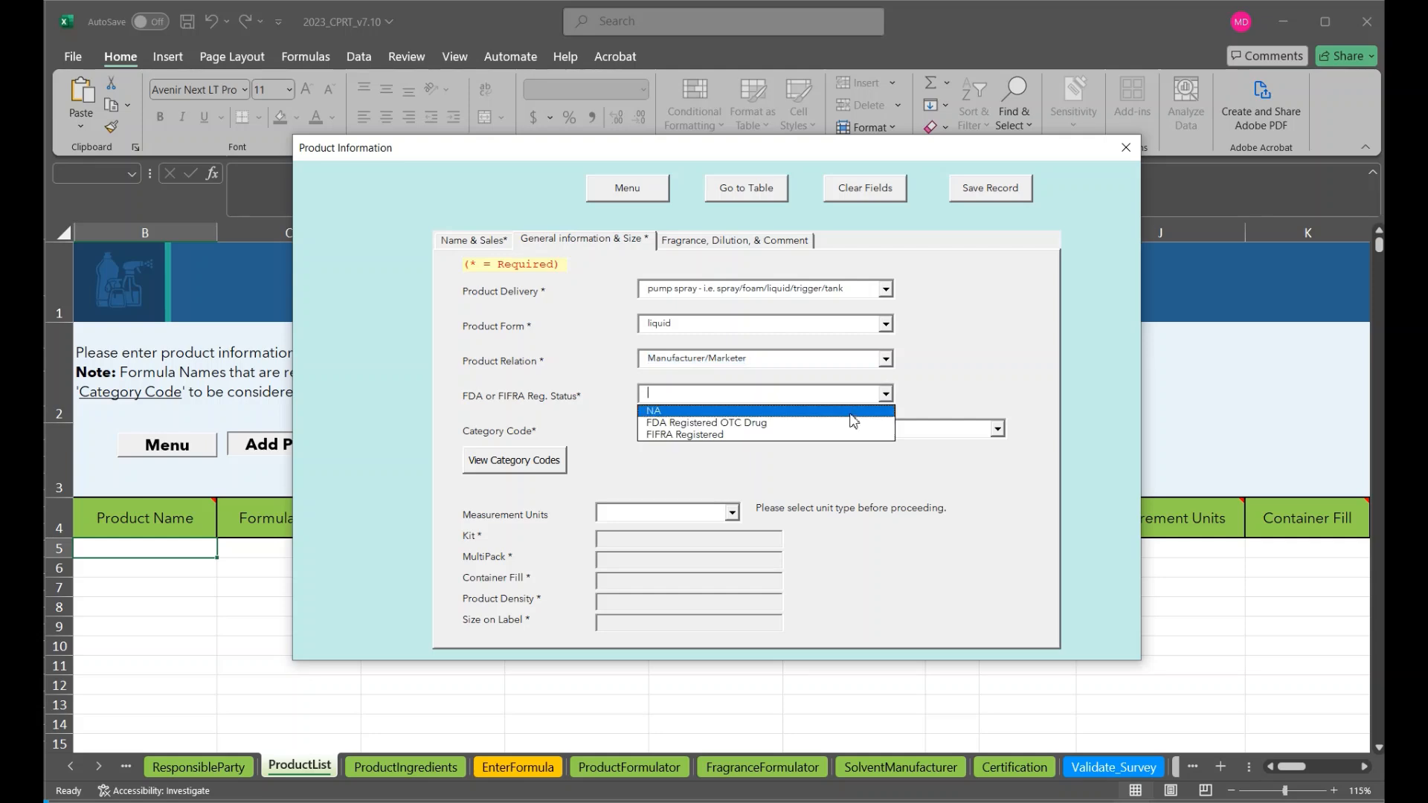
left_click(856, 414)
Assign category code 30211, Anti-microbial Dry Hand Wash (Hand Sanitizer), to the product
left_click(998, 435)
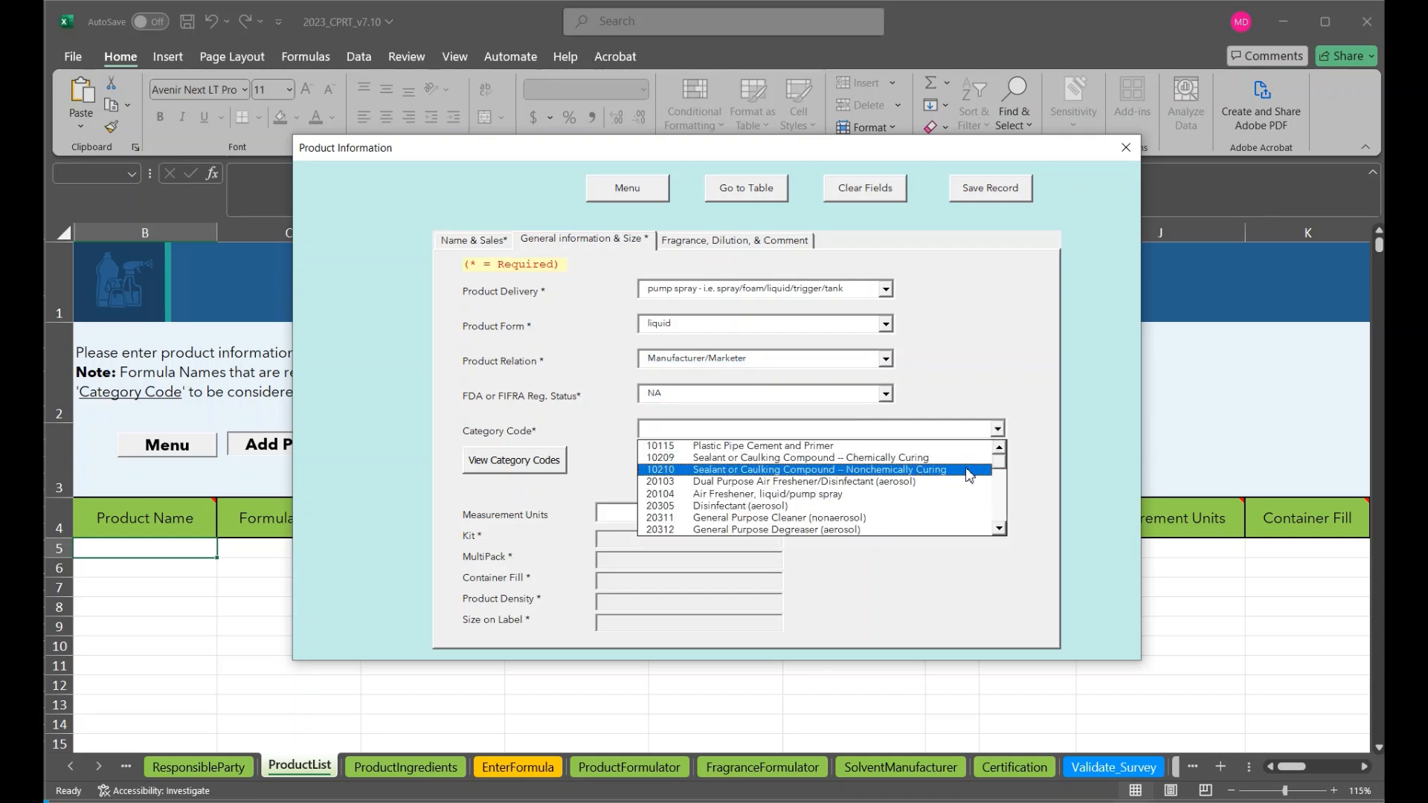
left_click_drag(1000, 464, 1001, 512)
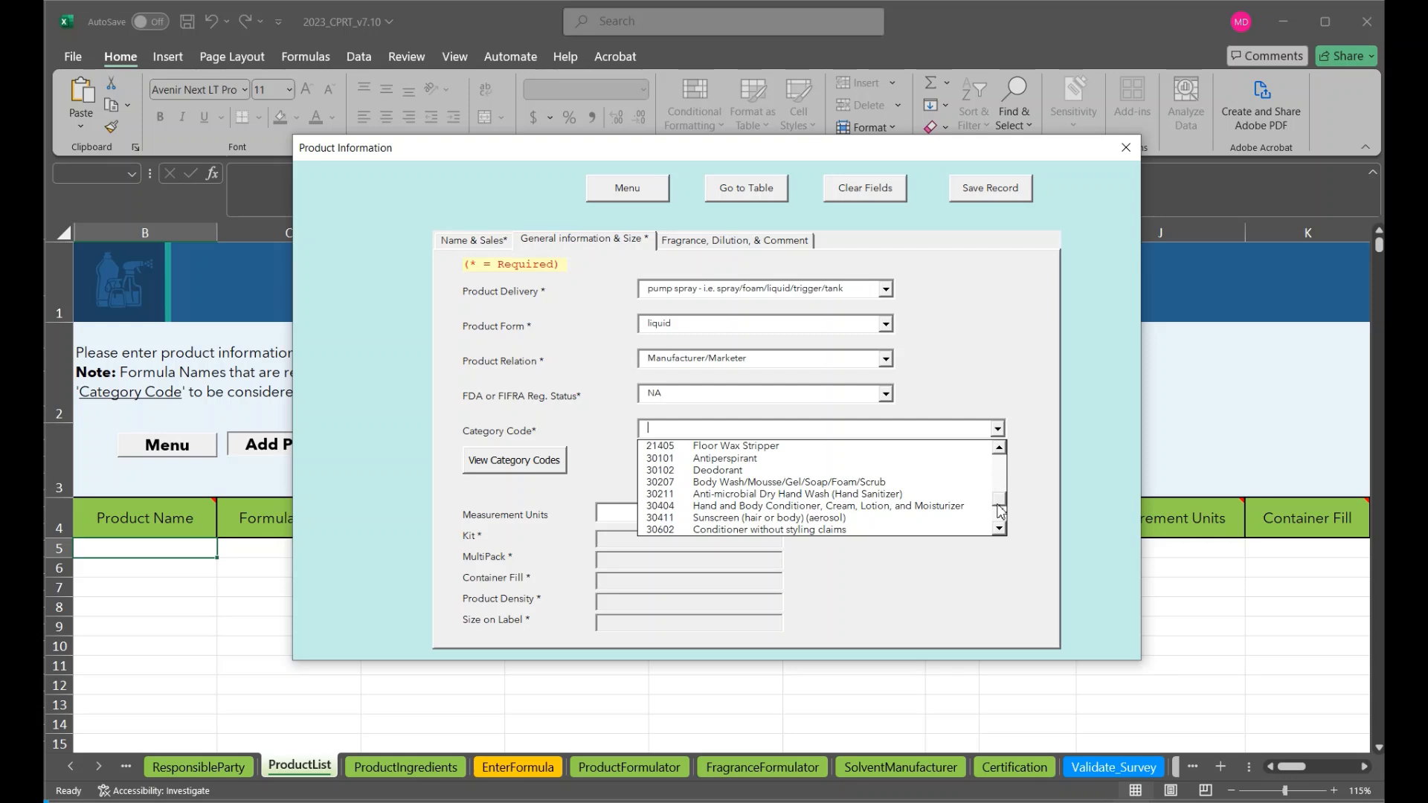
left_click(870, 495)
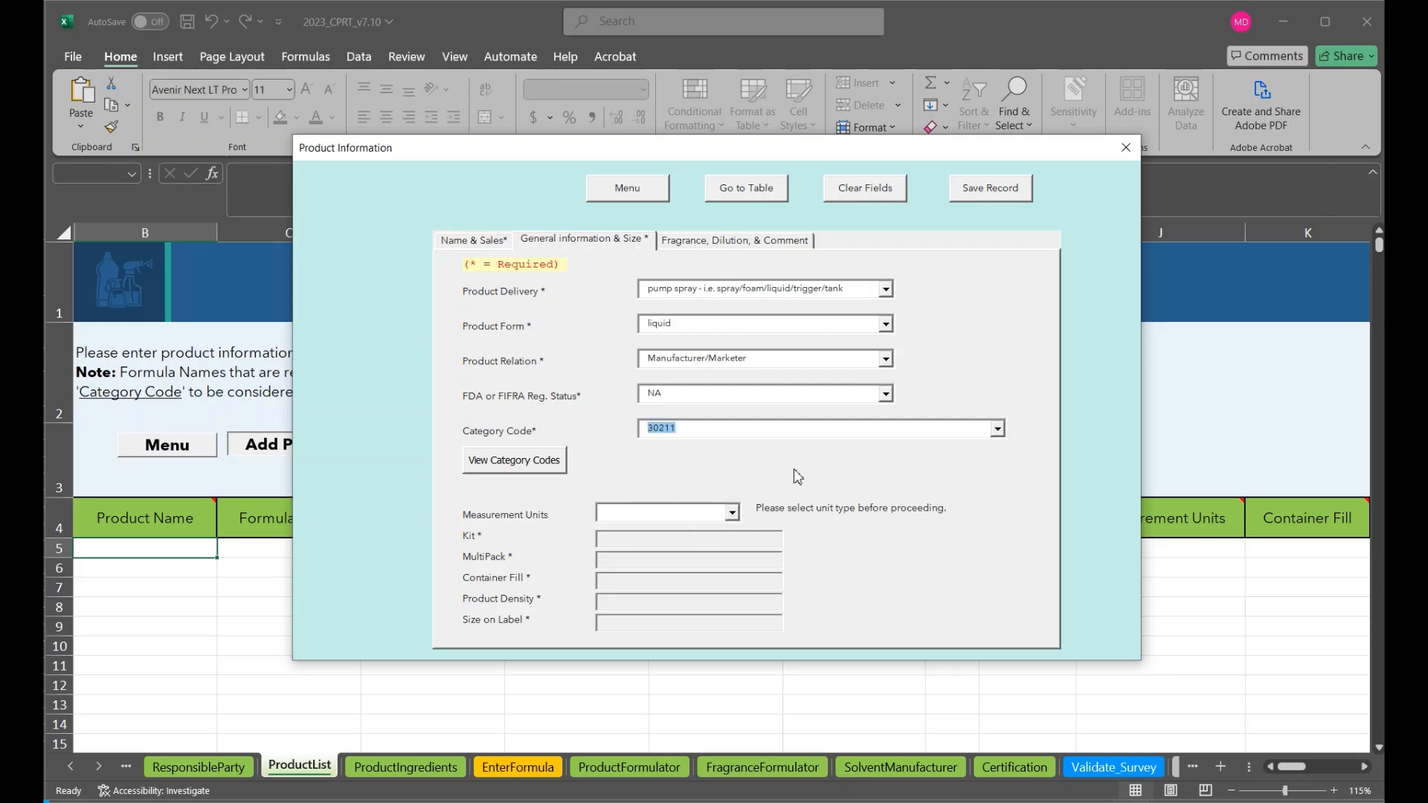
Set the measurement units to milliliters, with kit and multipack both at 1
left_click(734, 513)
left_click(705, 529)
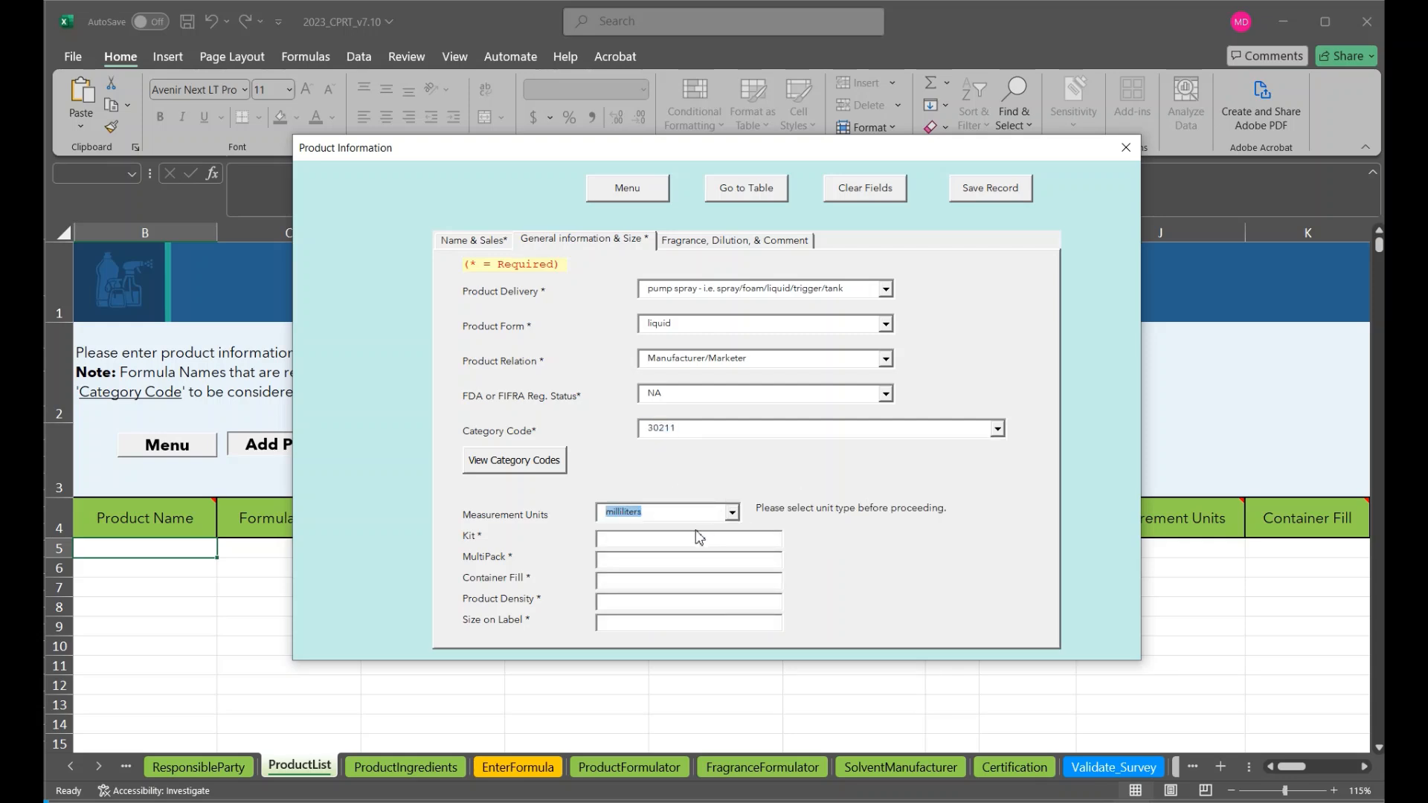
left_click(688, 539)
type("1")
left_click(641, 560)
type("1")
Enter a container fill of 10, a product density of 1.20 and a size on label of 10
left_click(614, 581)
type("1")
left_click(606, 606)
type("1")
left_click(616, 623)
type("10")
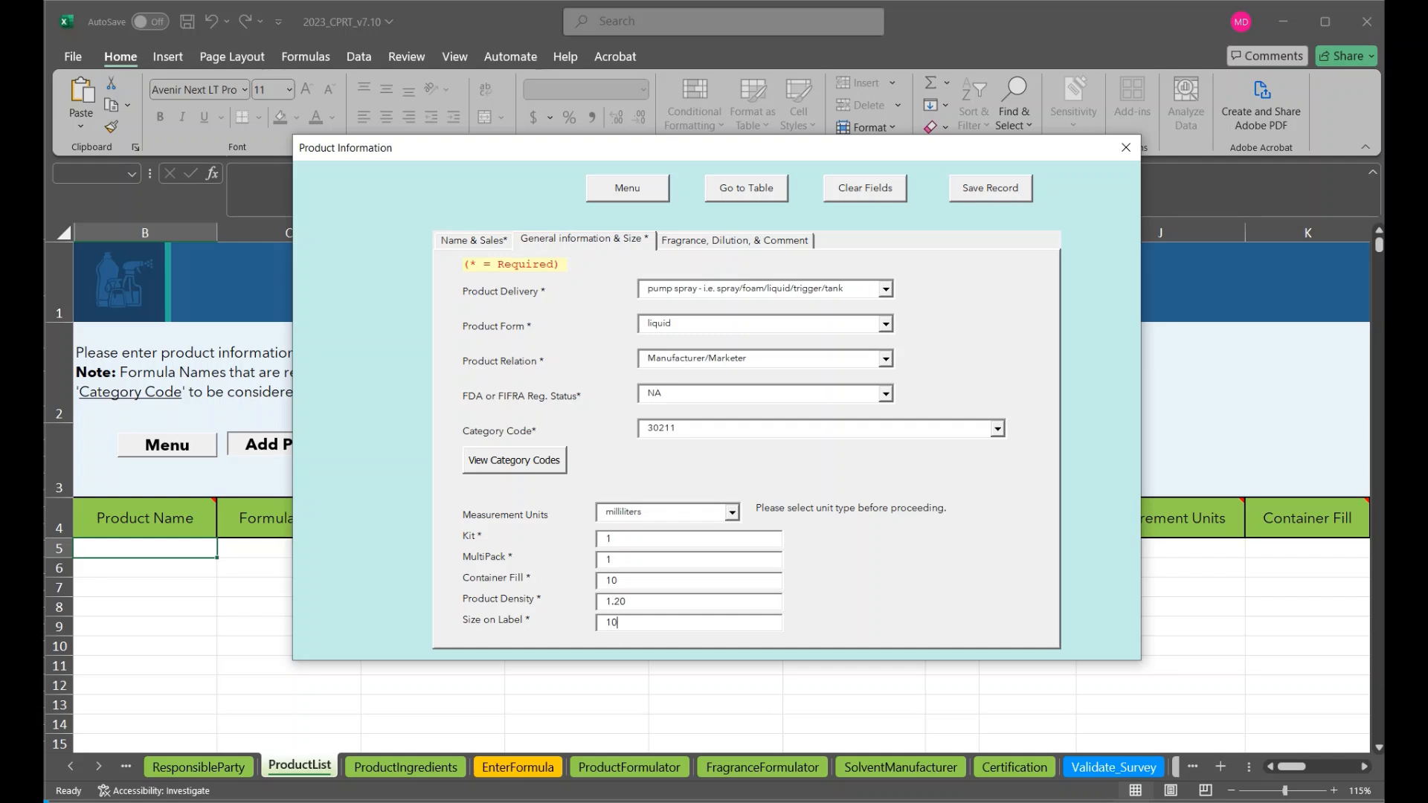
Enter the fragrance details: name "Honey Lemon", formulator "Fictional Scent Co." and tracking value 12345678
left_click(700, 252)
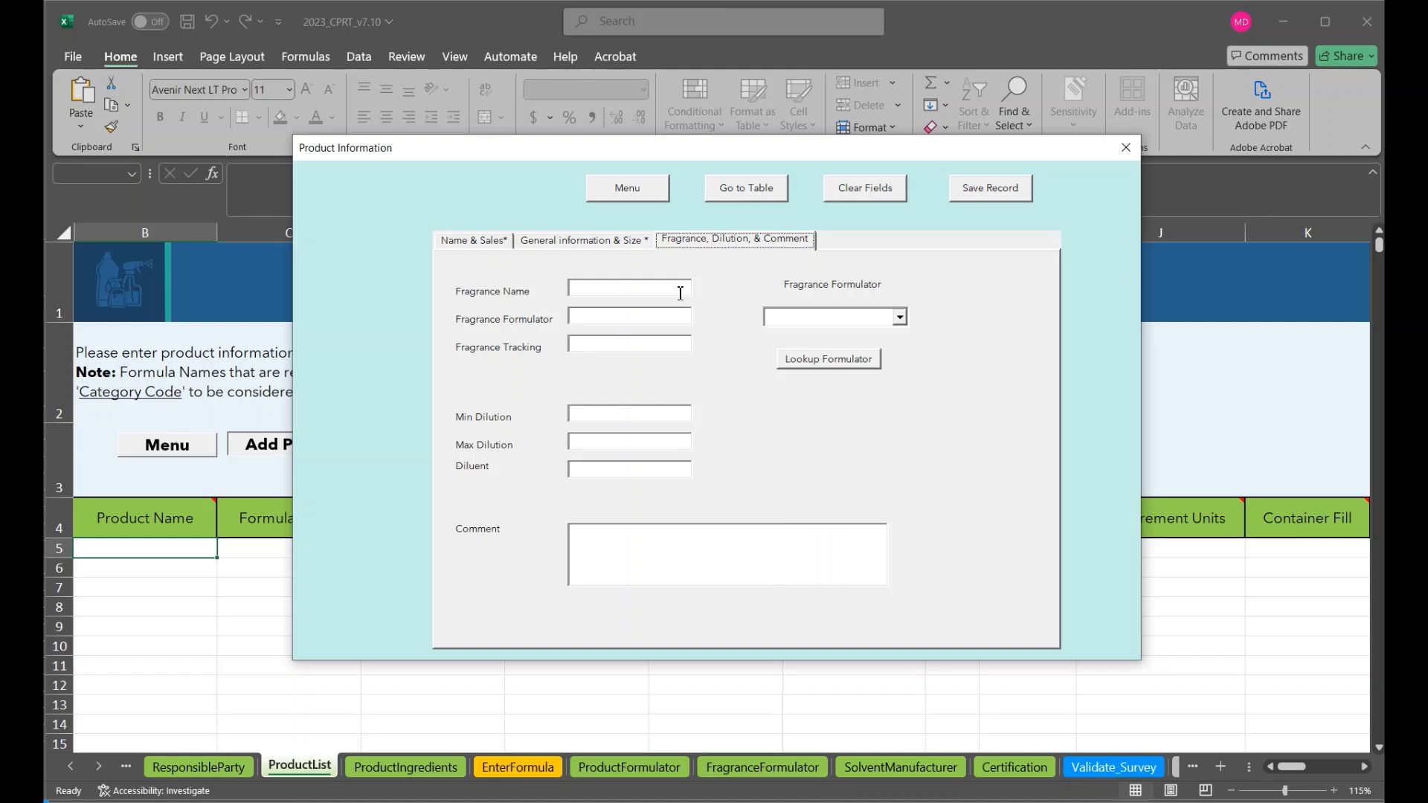
left_click(650, 286)
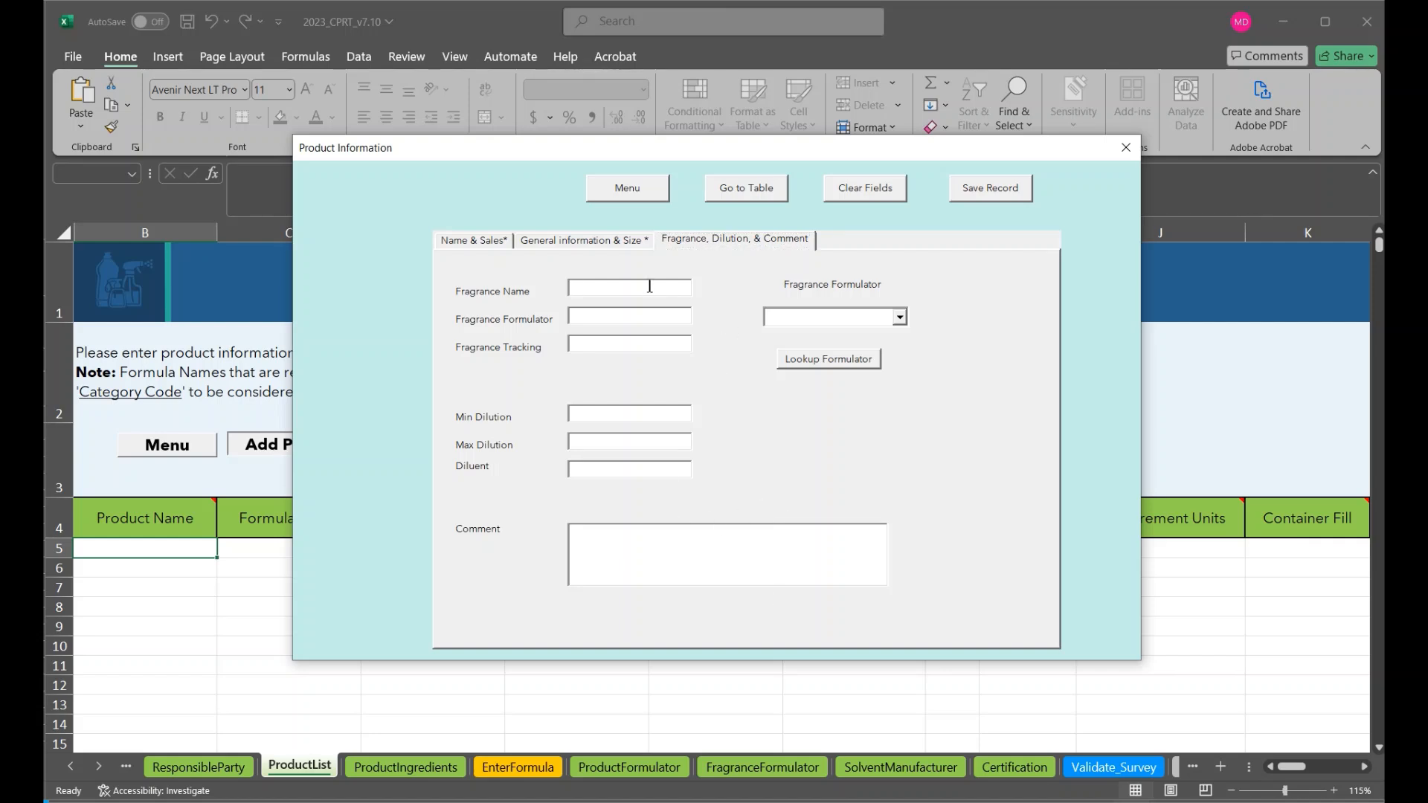
type("Honey Lemon")
left_click(629, 320)
type("Fictional Scent Co")
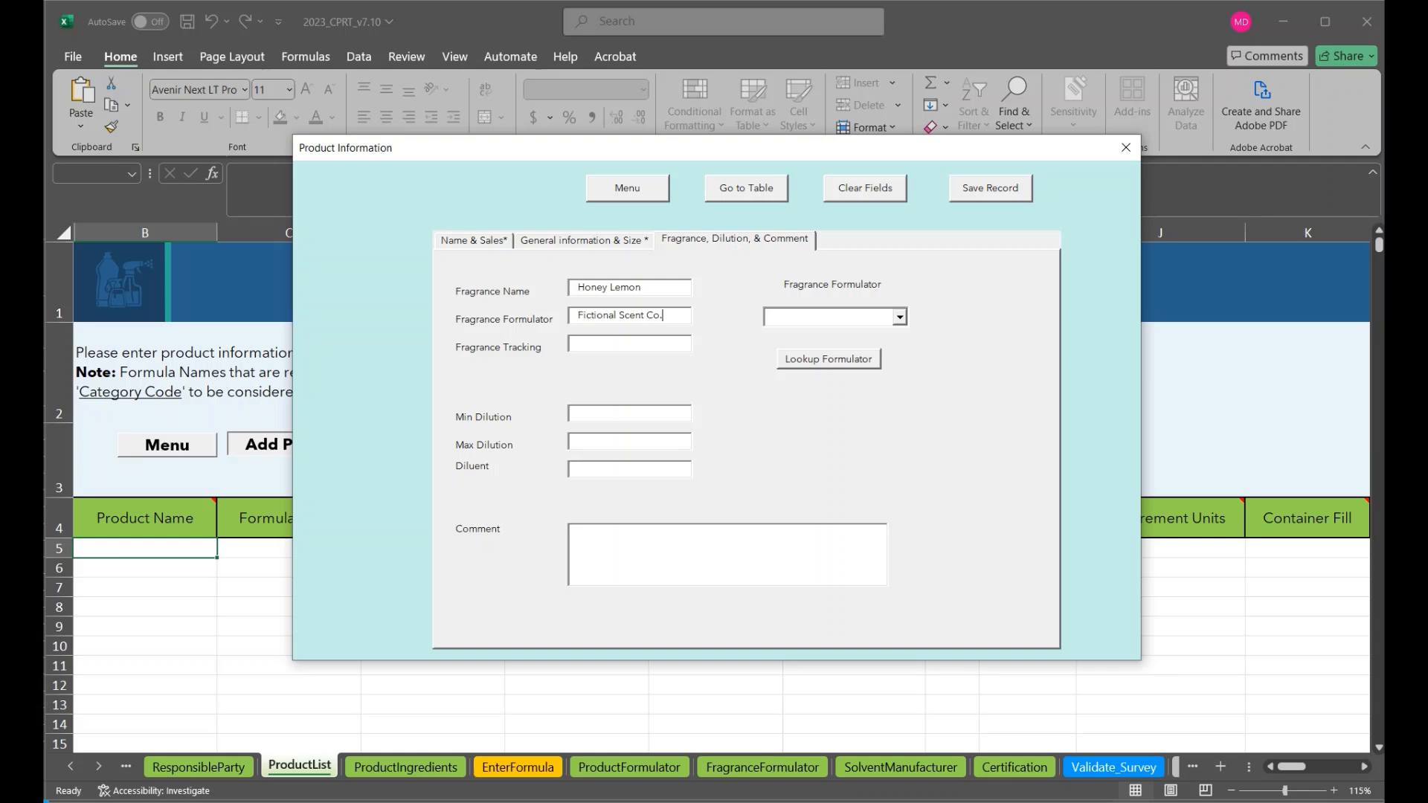
type(".")
left_click(588, 343)
type("12345678")
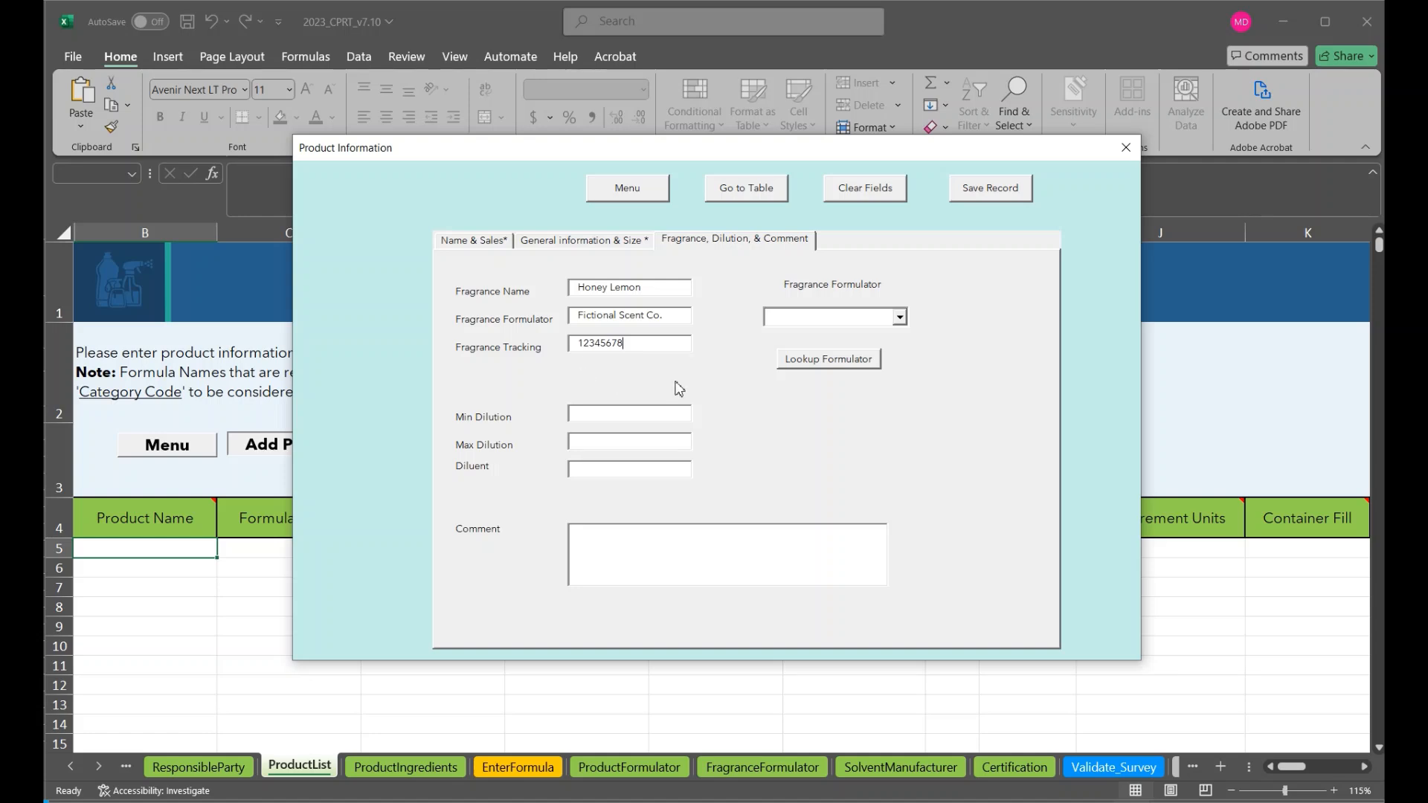
Set the minimum dilution to 0.2 and the maximum to 0.8, with water as the diluent
left_click(679, 418)
left_click(670, 438)
type("0.8")
left_click(657, 469)
type("water")
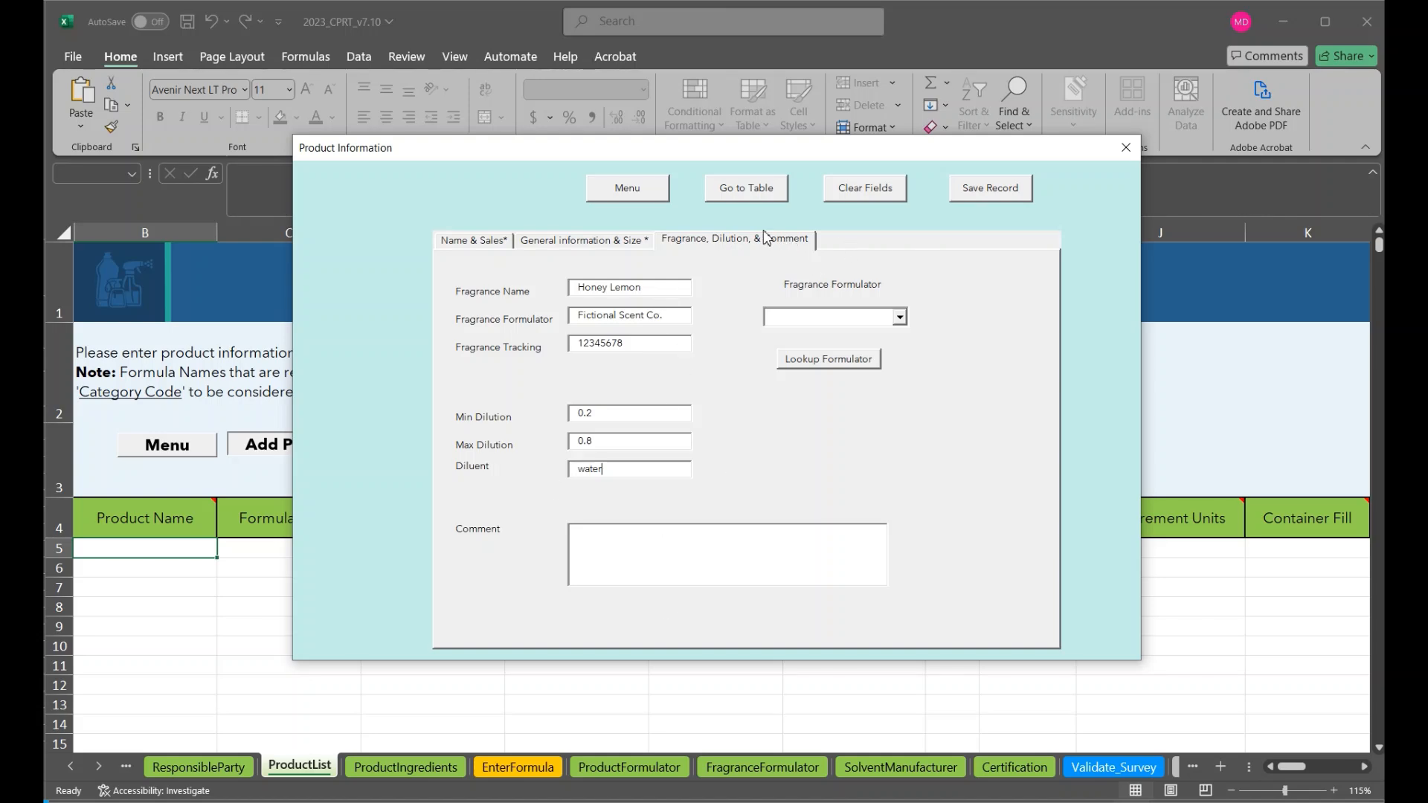
Review the entries in all form sections, then save the product record without adding another product
left_click(463, 243)
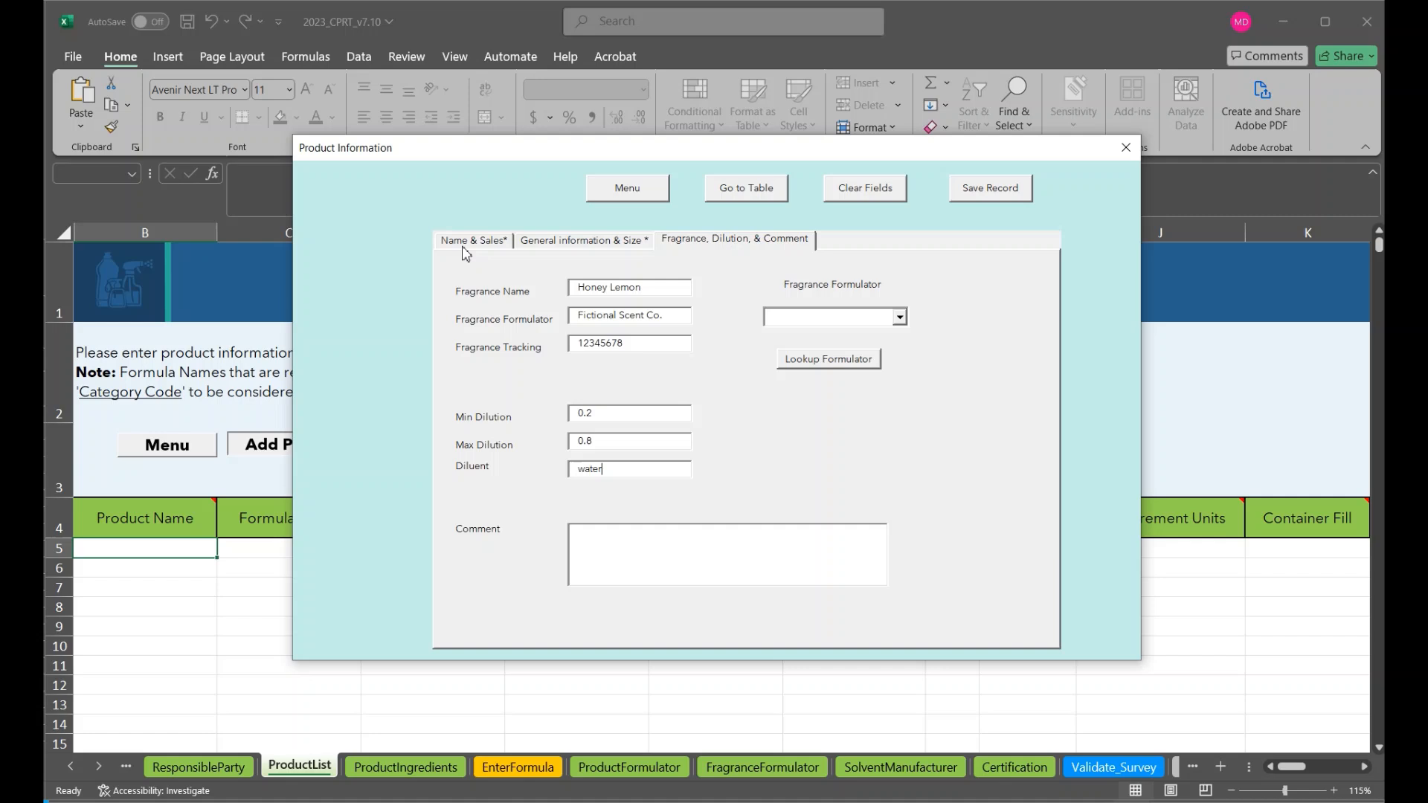
left_click(548, 246)
left_click(720, 240)
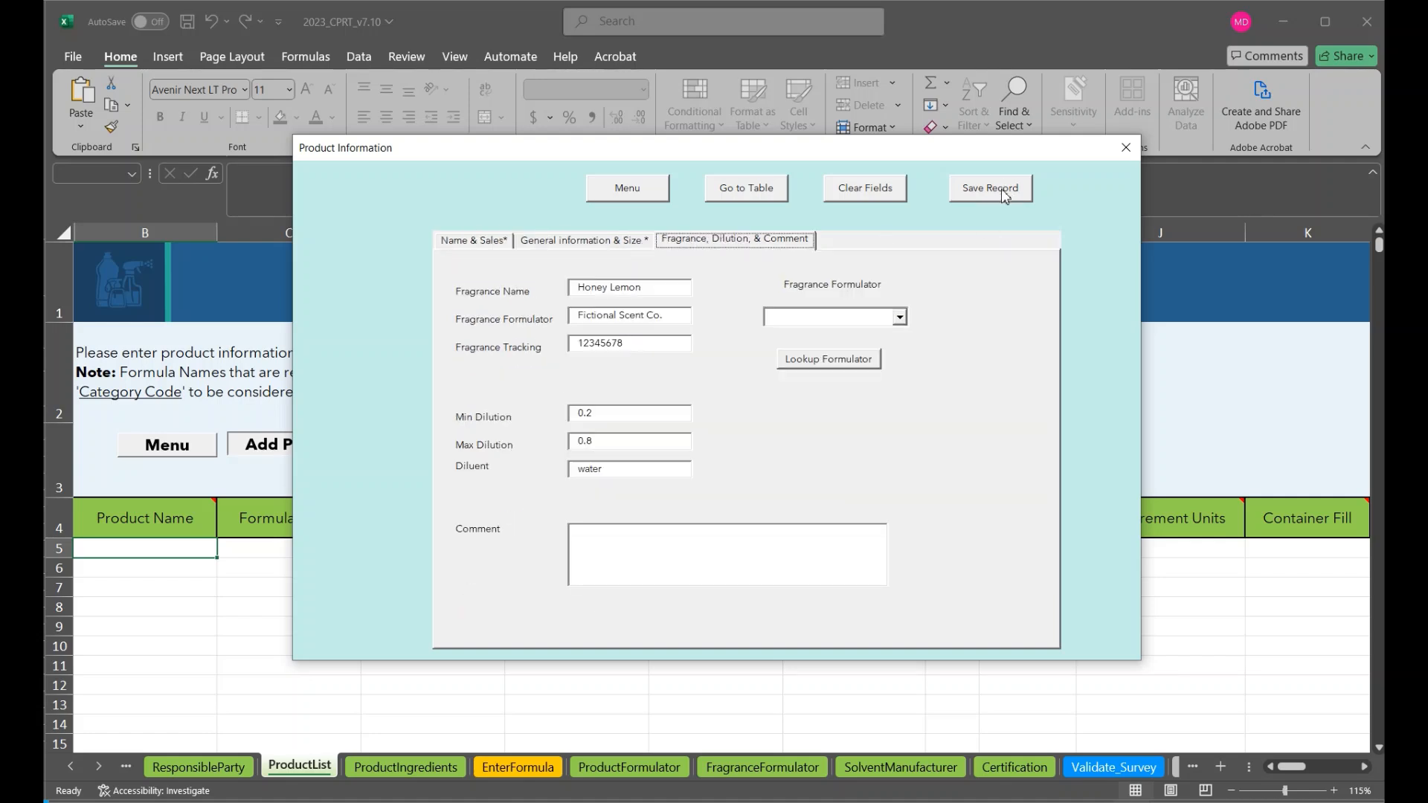
left_click(1004, 195)
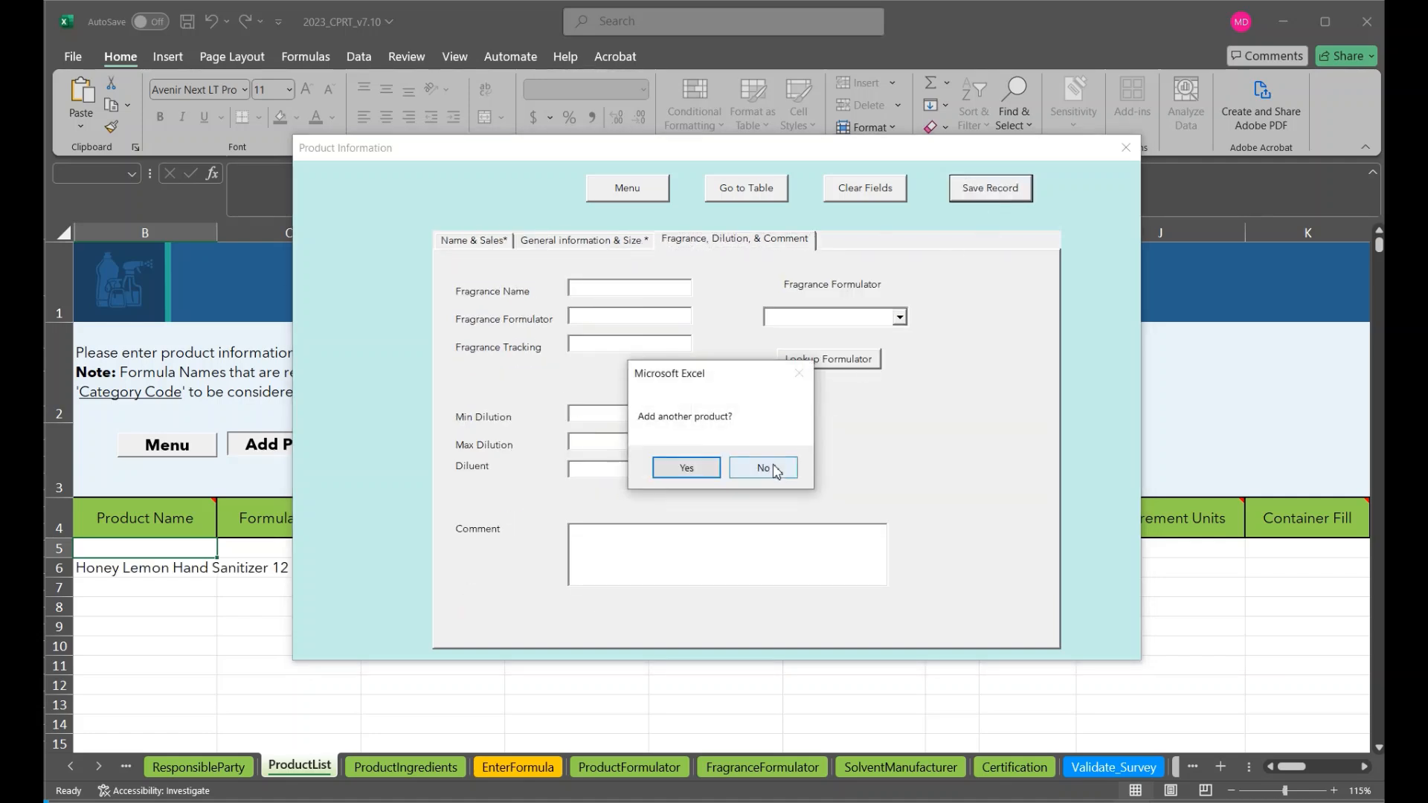
left_click(774, 470)
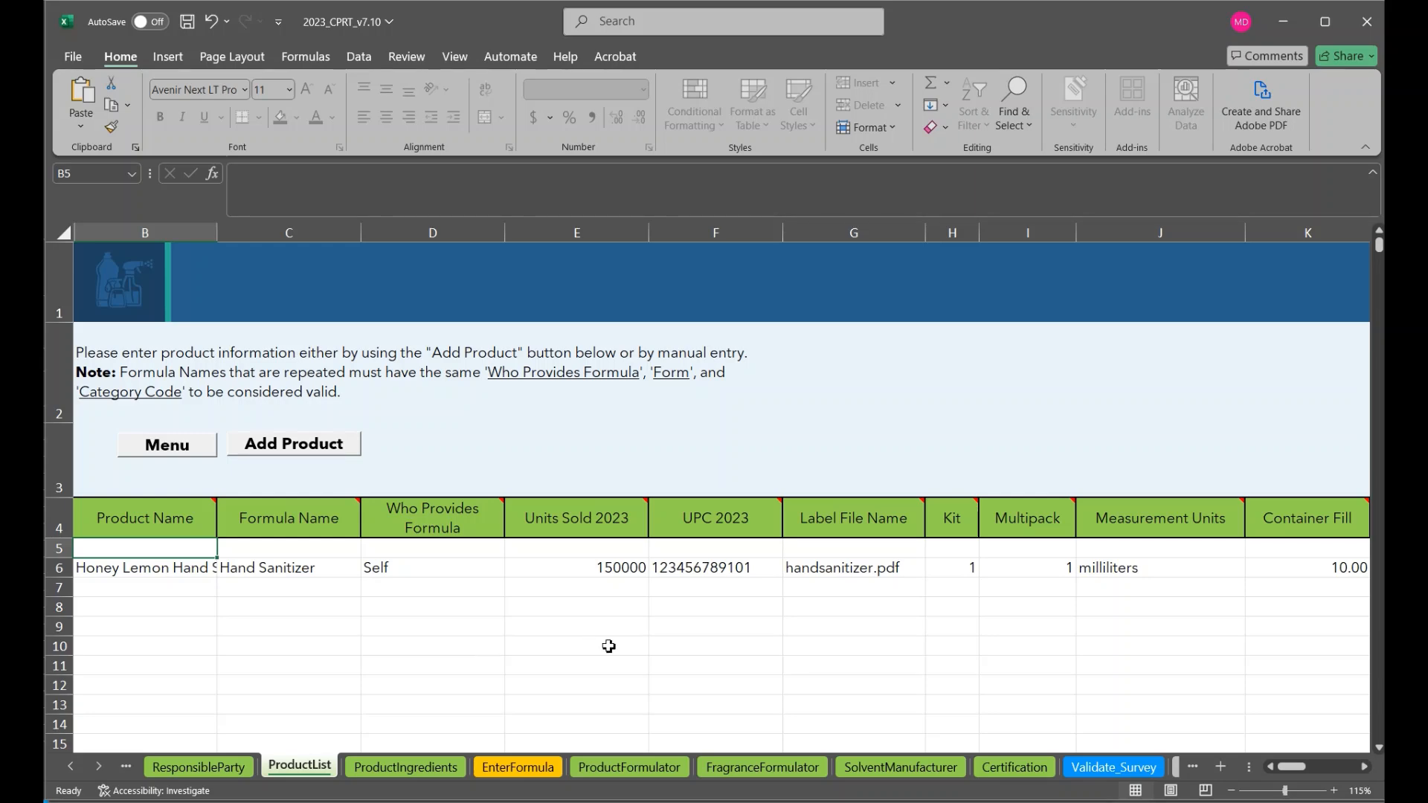
Examine the saved product row's remaining columns, from container fill through the fragrance details
scroll(609, 647, "right", 3)
scroll(608, 646, "right", 8)
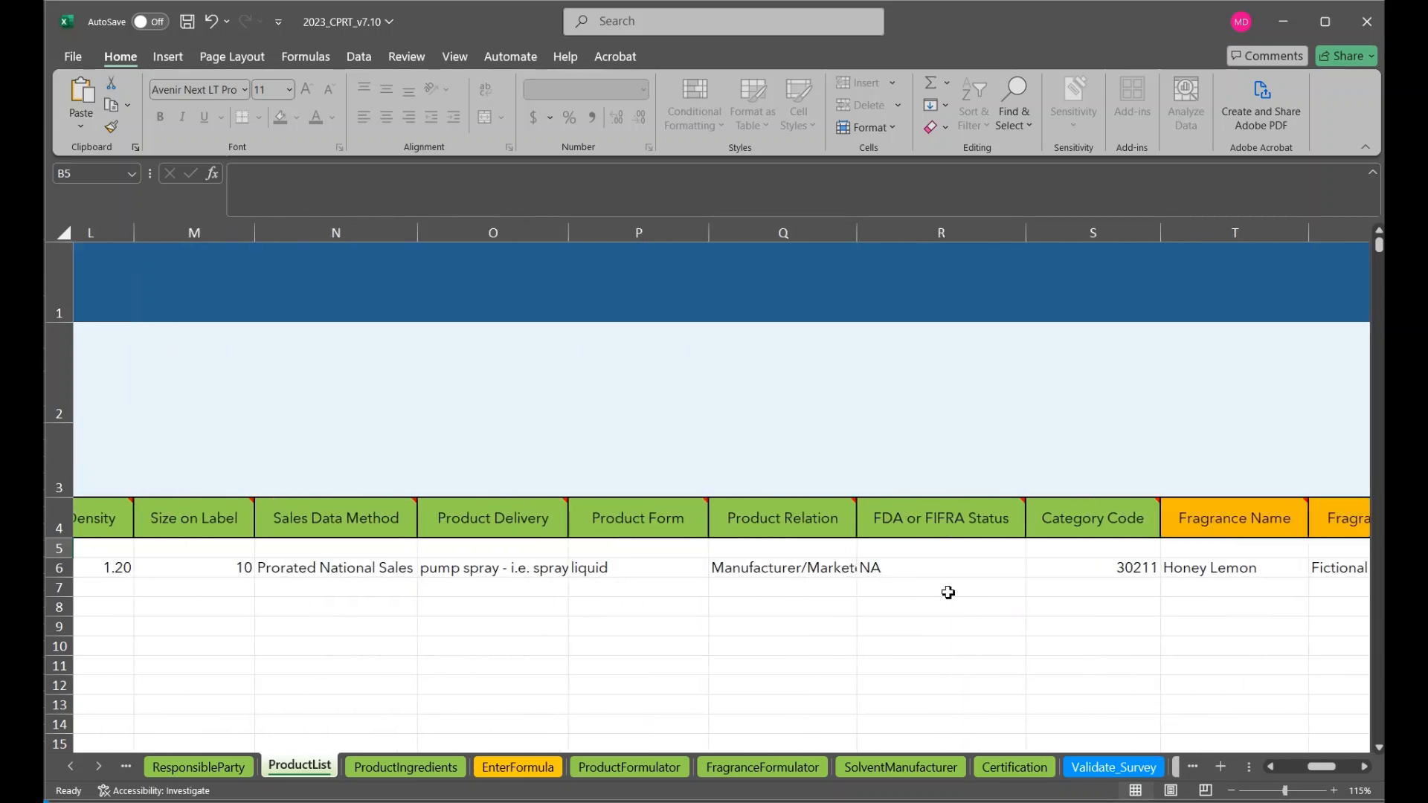
Select cell B7, the first empty Product Name cell beneath the saved product row in ProductList
scroll(935, 597, "right", 3)
scroll(935, 595, "left", 12)
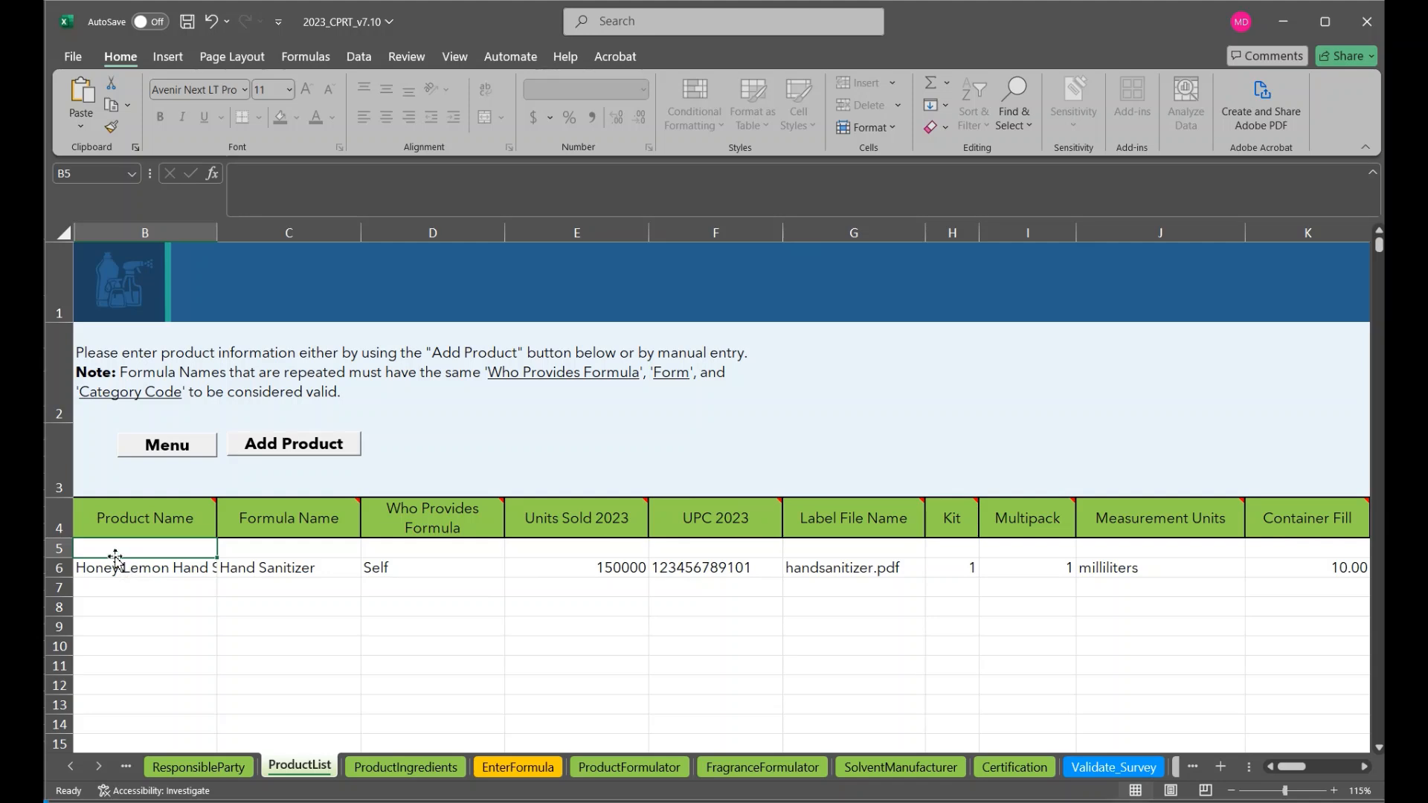
left_click(111, 586)
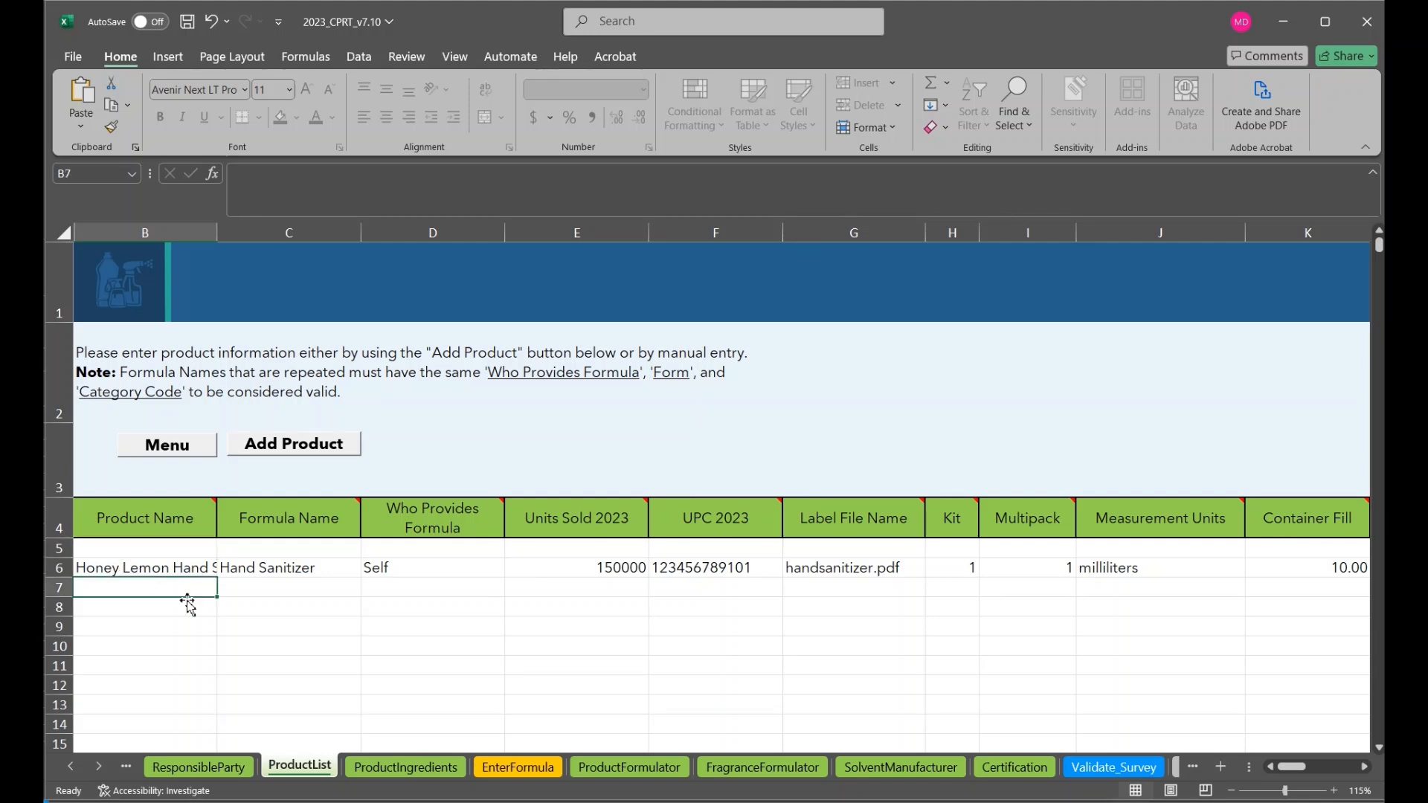
scroll(189, 600, "down", 1)
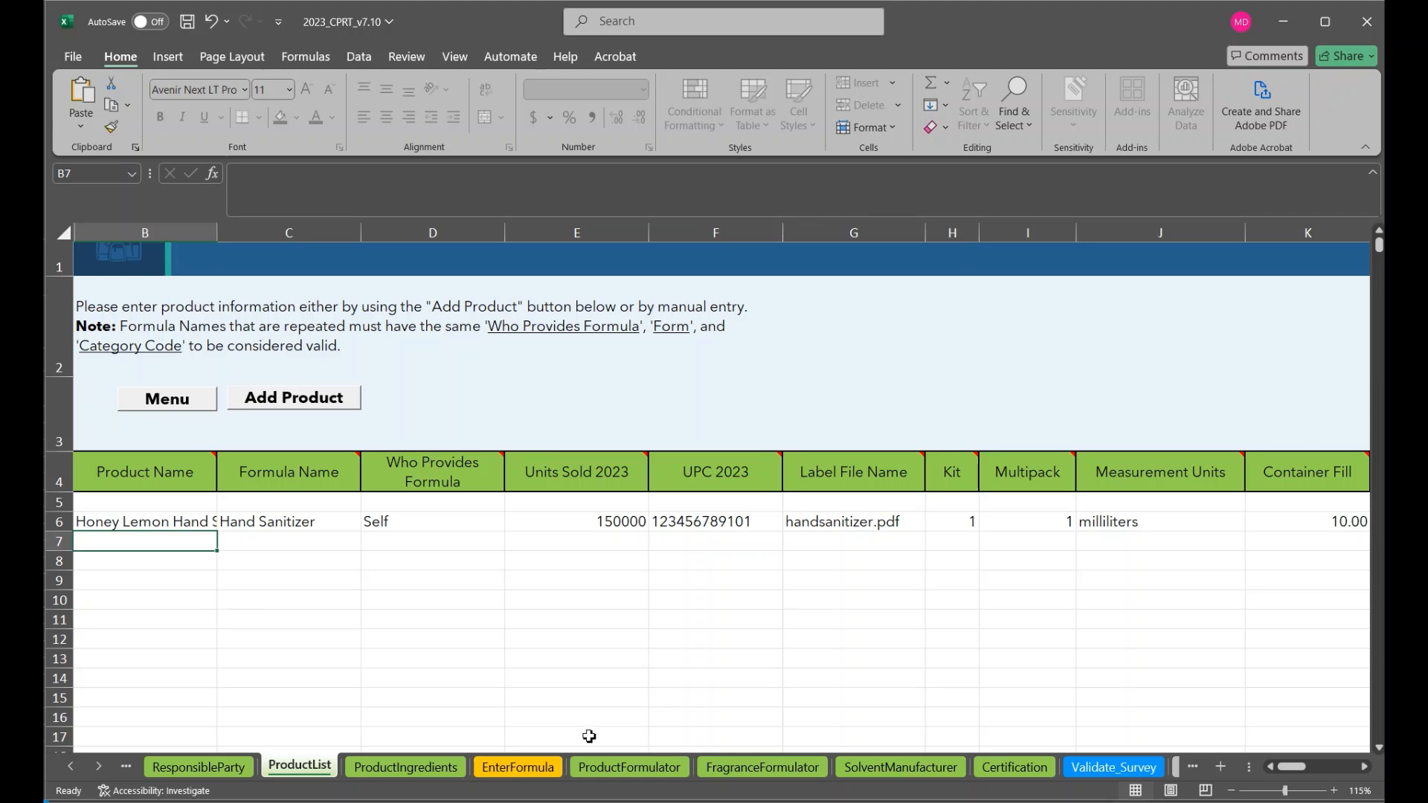
Switch to Book1, copy the five product rows in A1:X5 and paste them into ProductList of 2023_CPRT_v7.10 starting at B7
left_click(755, 783)
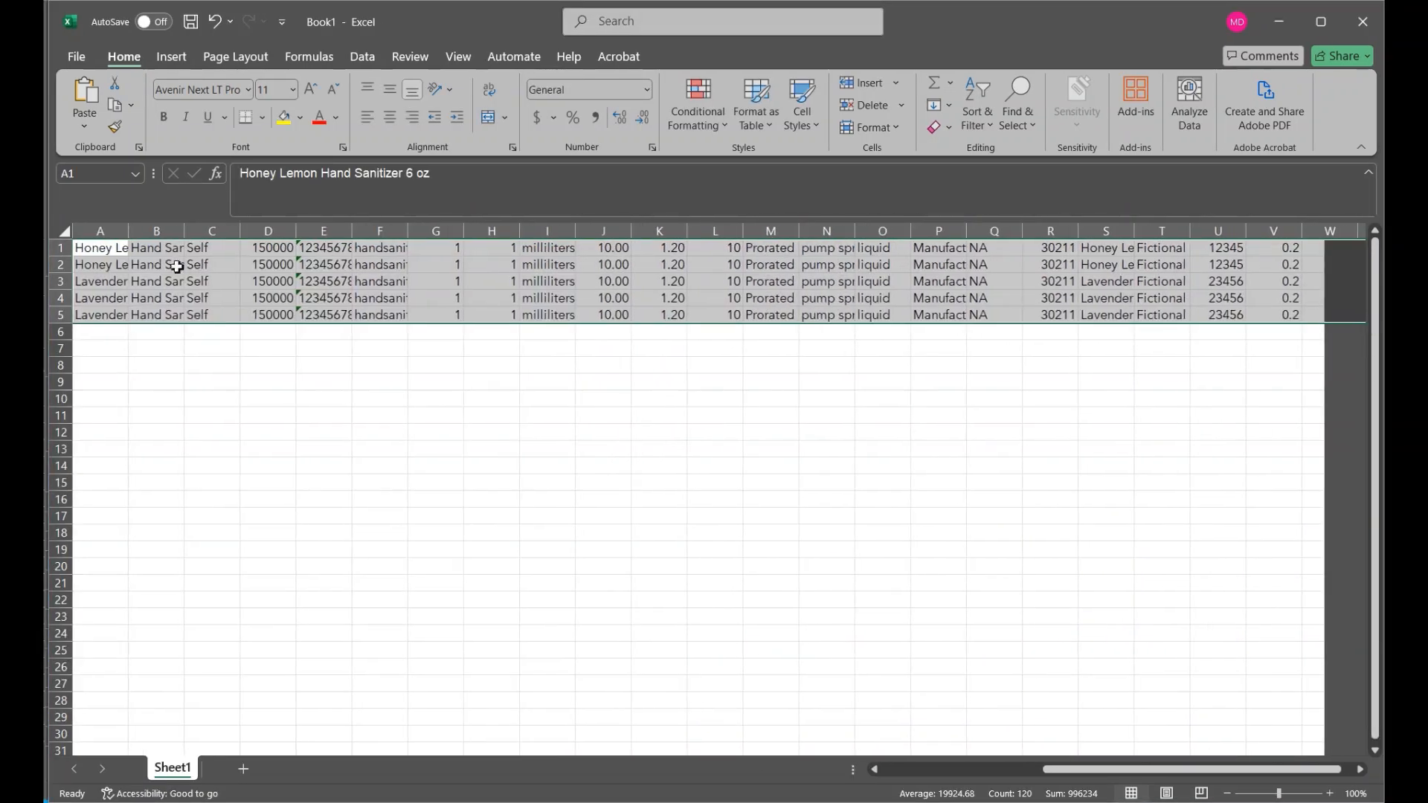
left_click(116, 253)
scroll(1153, 357, "right", 5)
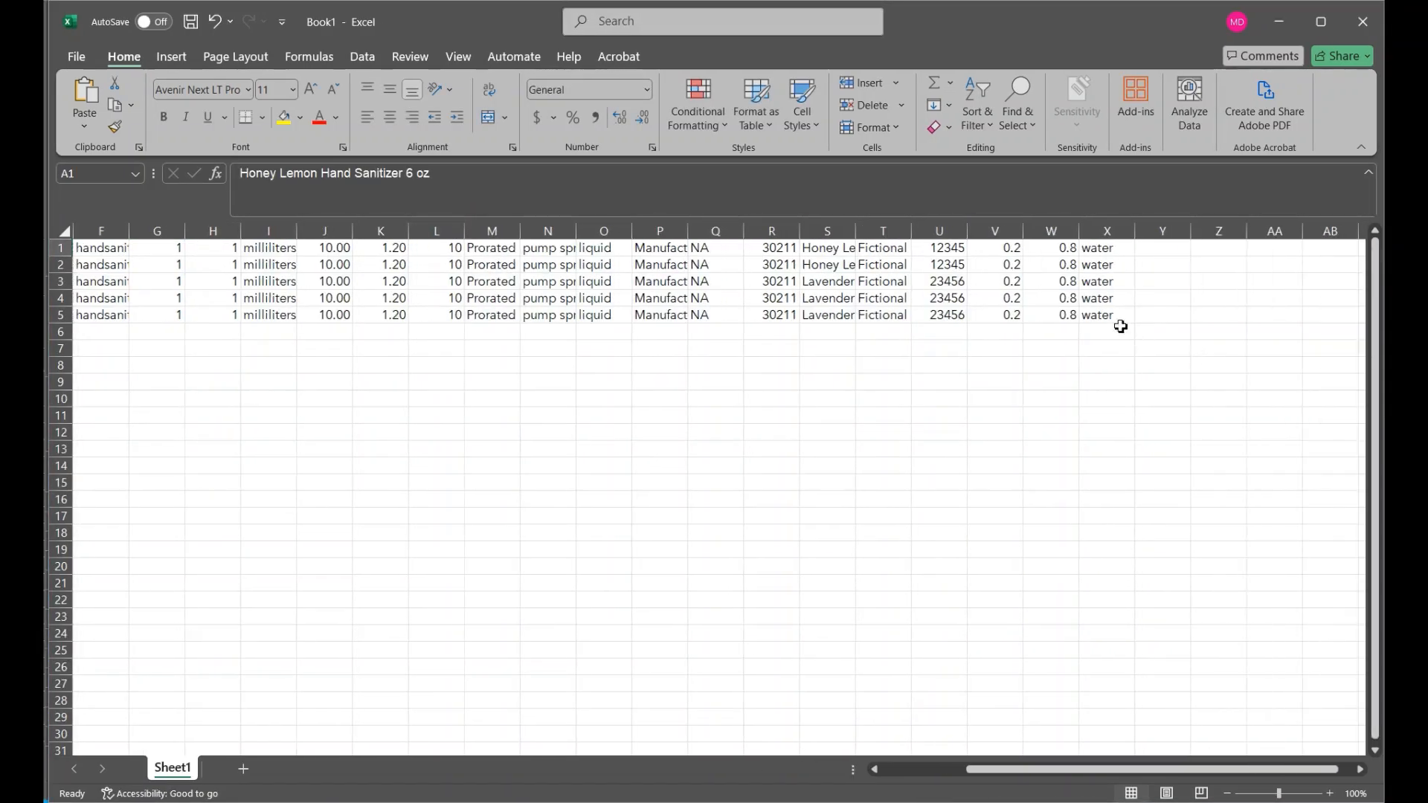
left_click(1116, 318, "shift")
key("ctrl+c")
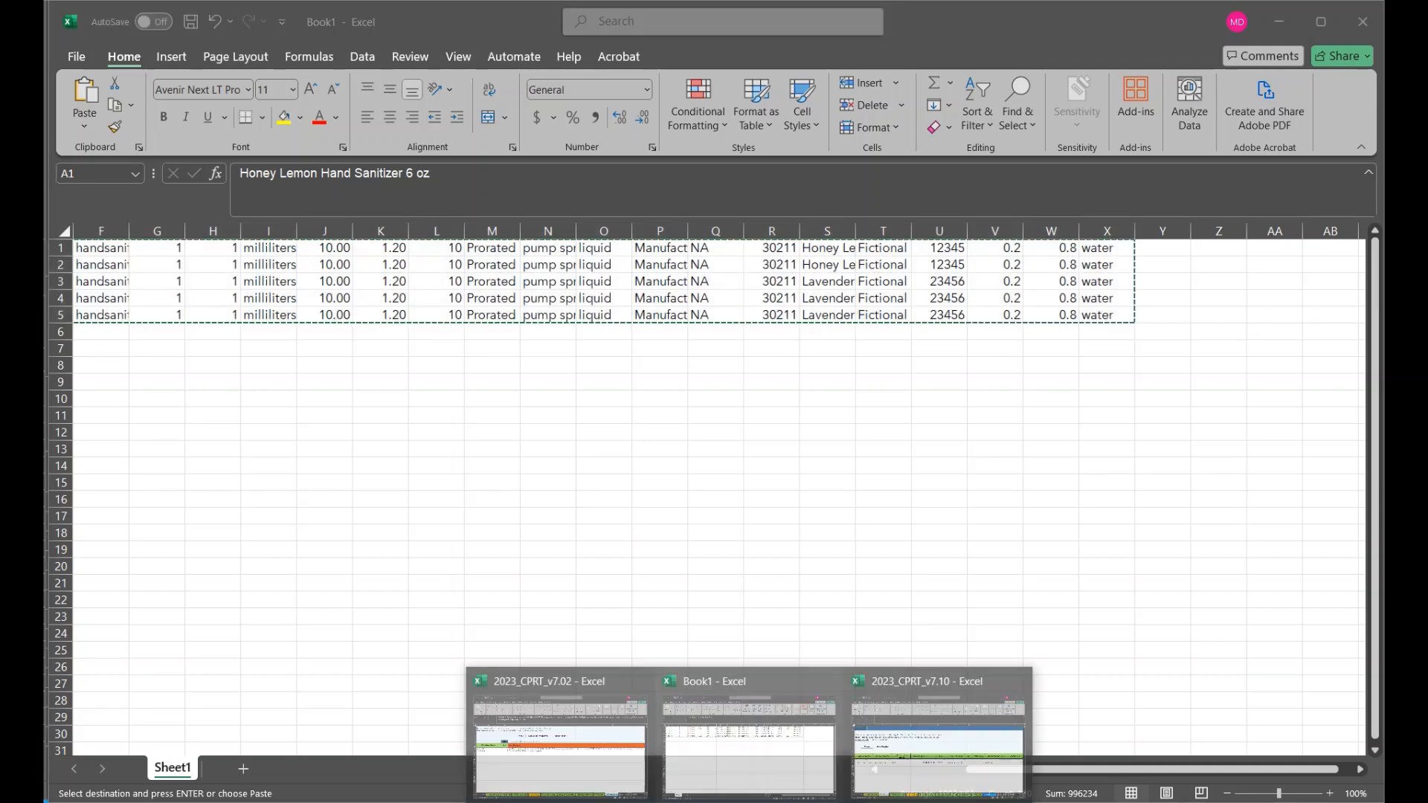
left_click(905, 759)
key("ctrl+v")
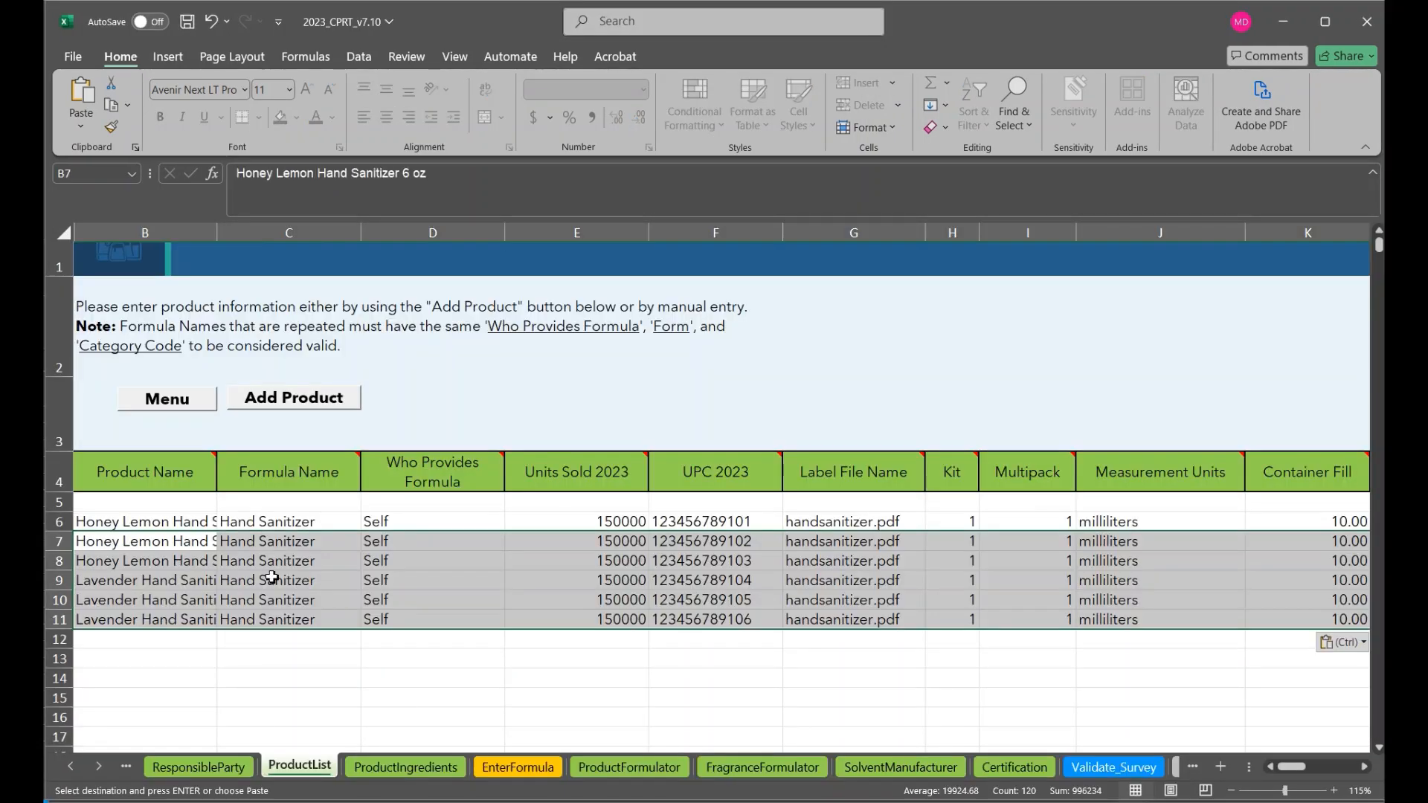
Examine the full product names in B6 through B11 one by one, comparing scent and package size
left_click(174, 518)
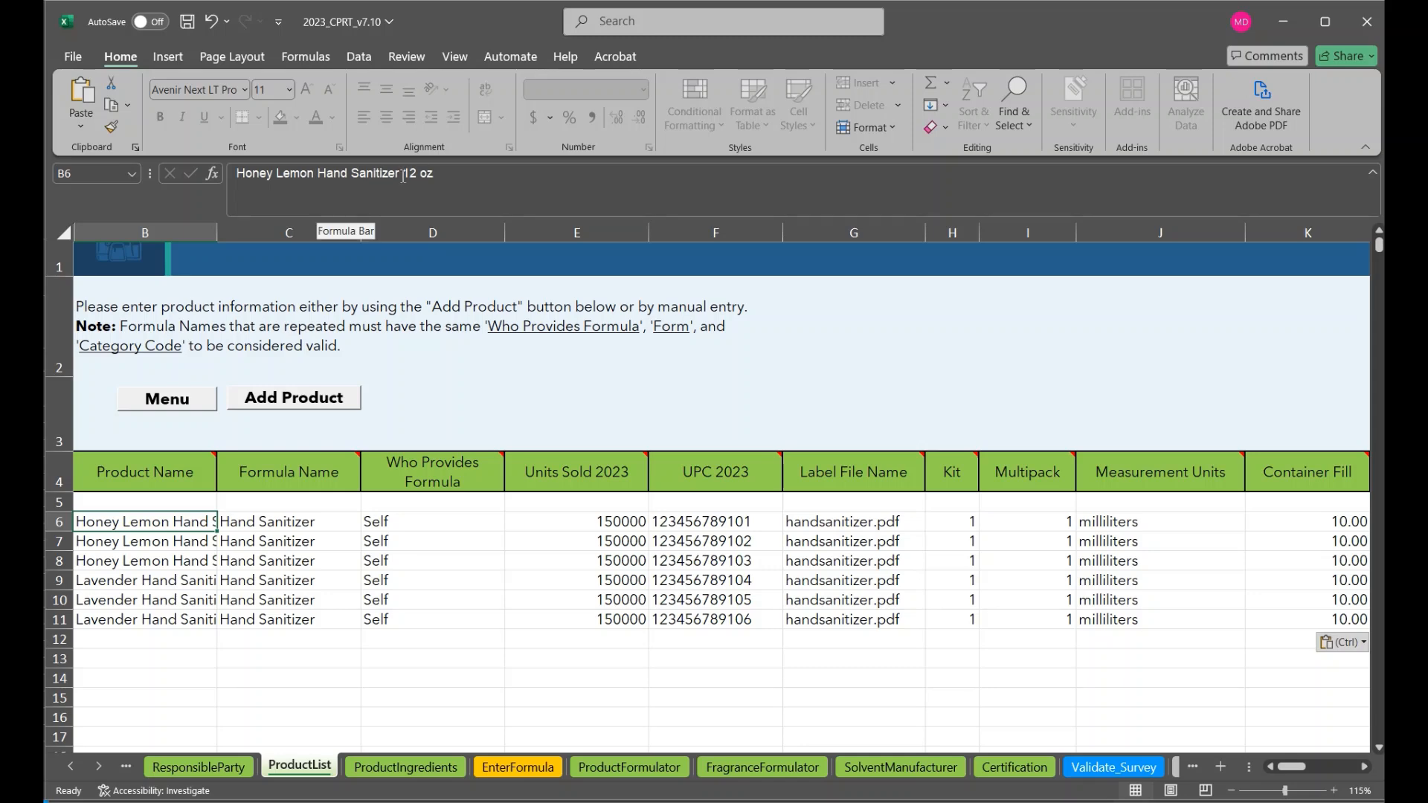
key("Down")
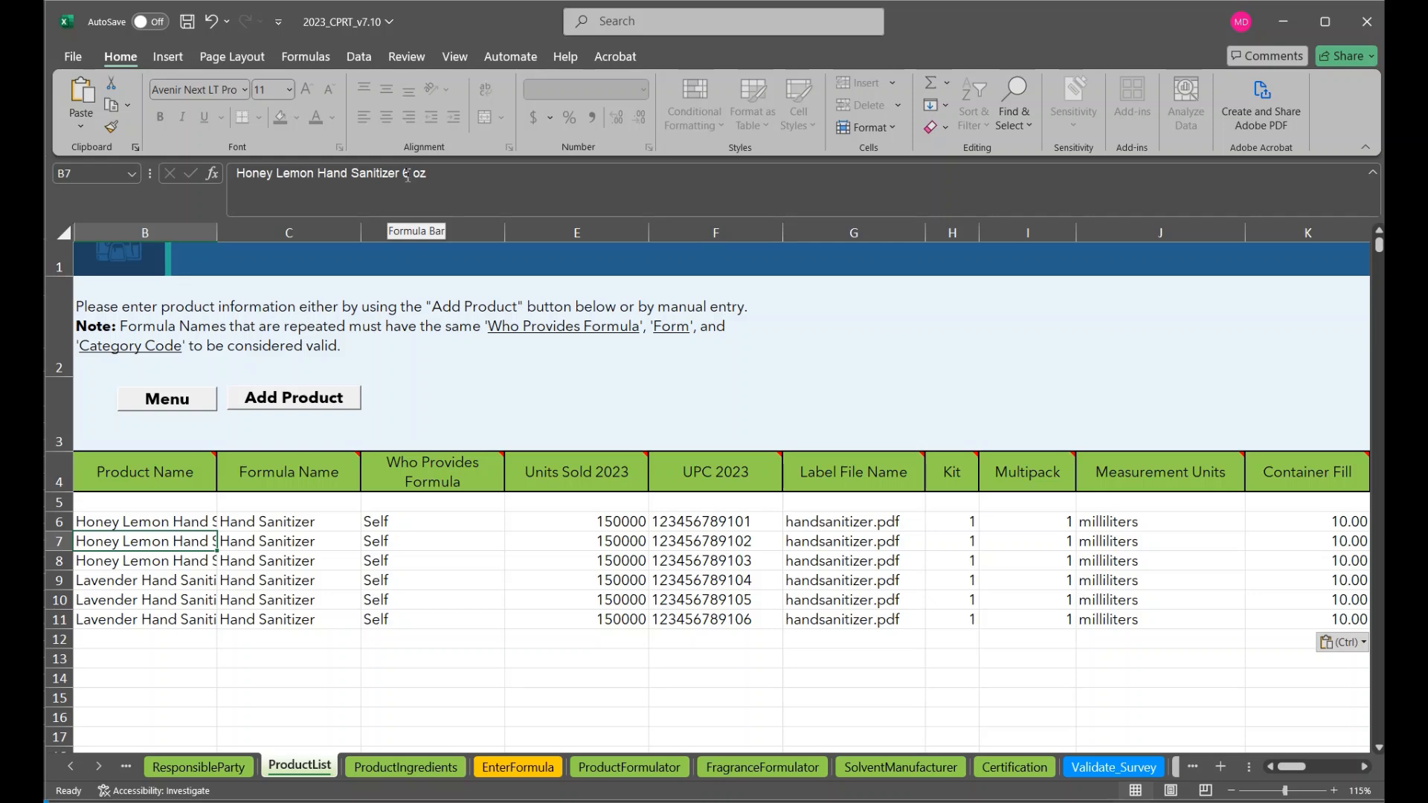
key("Down")
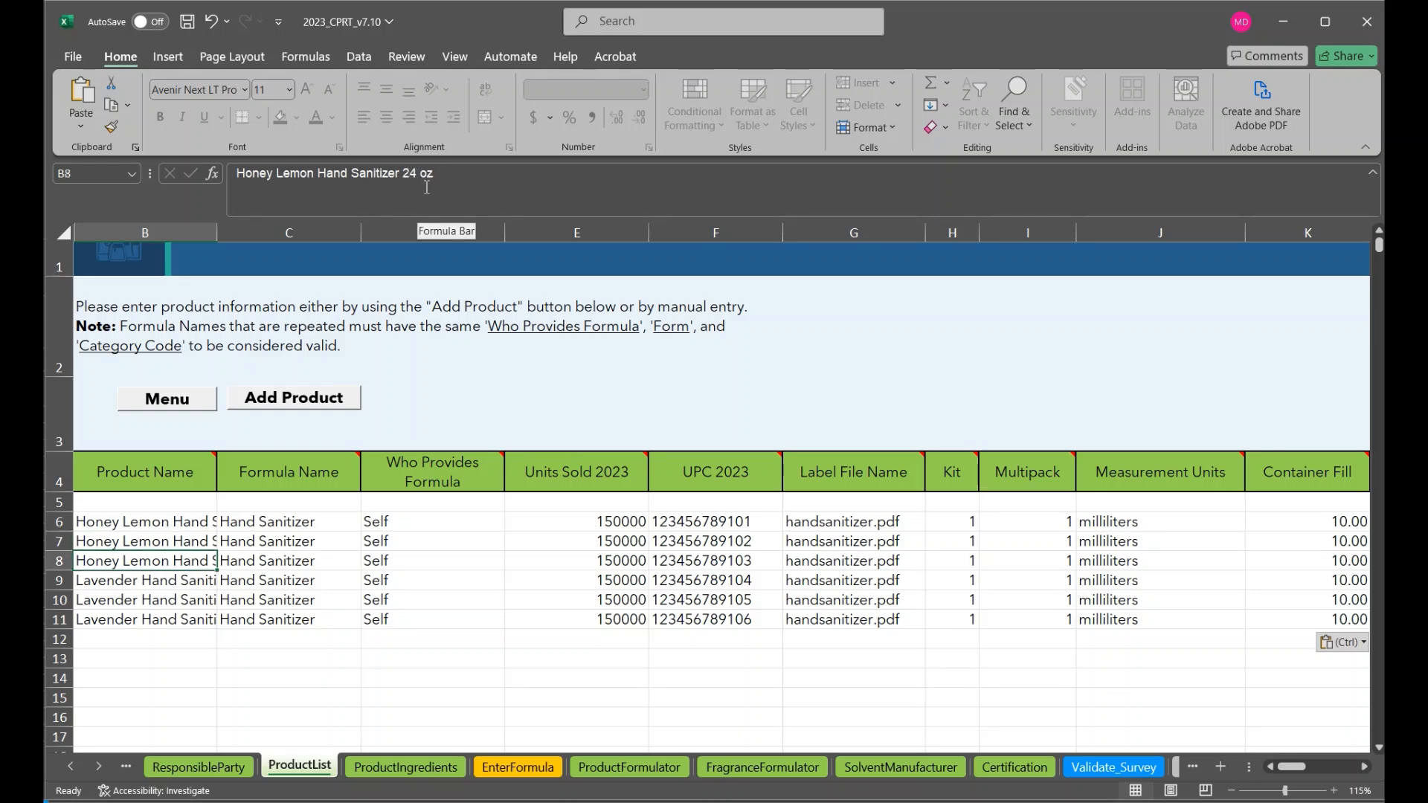
key("Down")
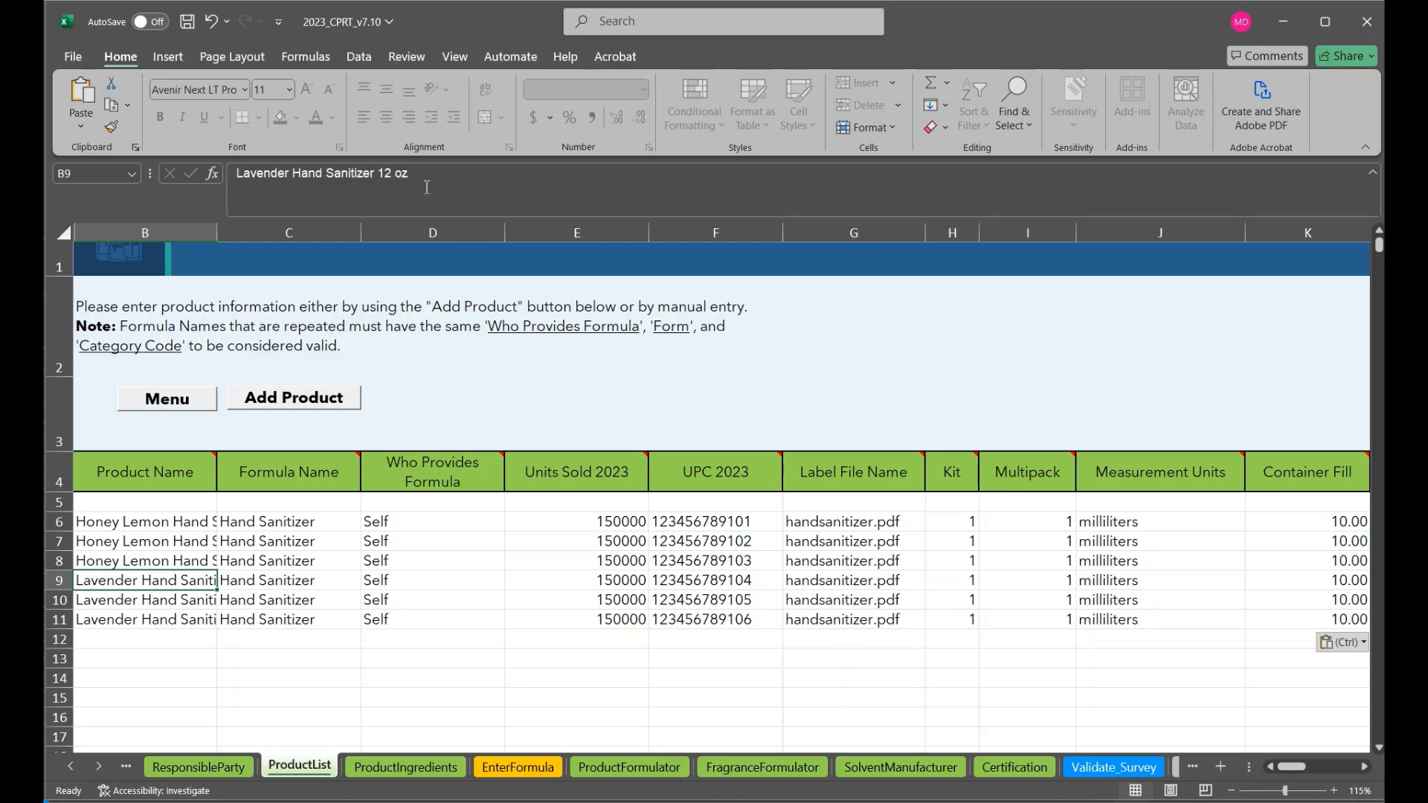
key("Down")
key("Down")
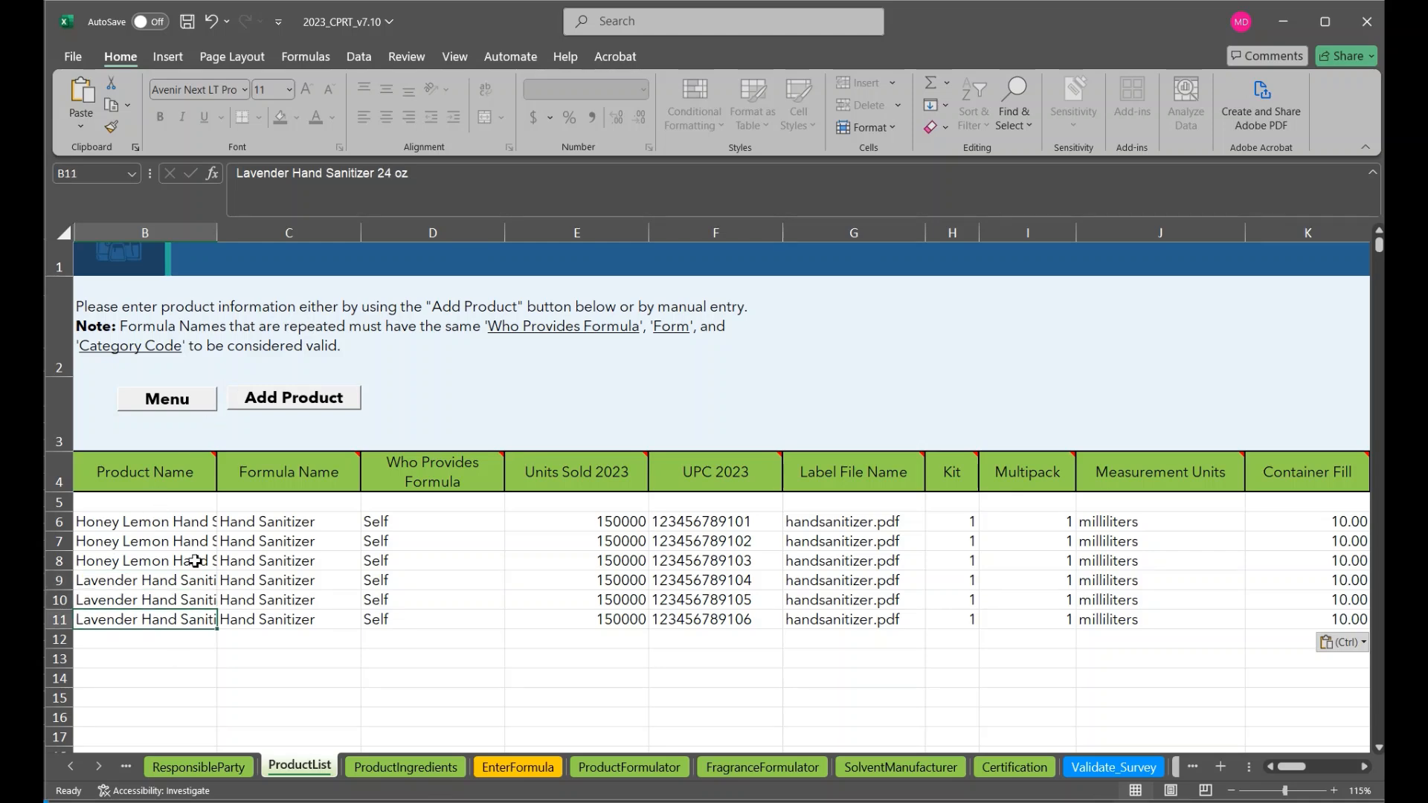
Compare the formula name, units sold, UPC, label file and container columns across the product rows 6 to 11
left_click(301, 520)
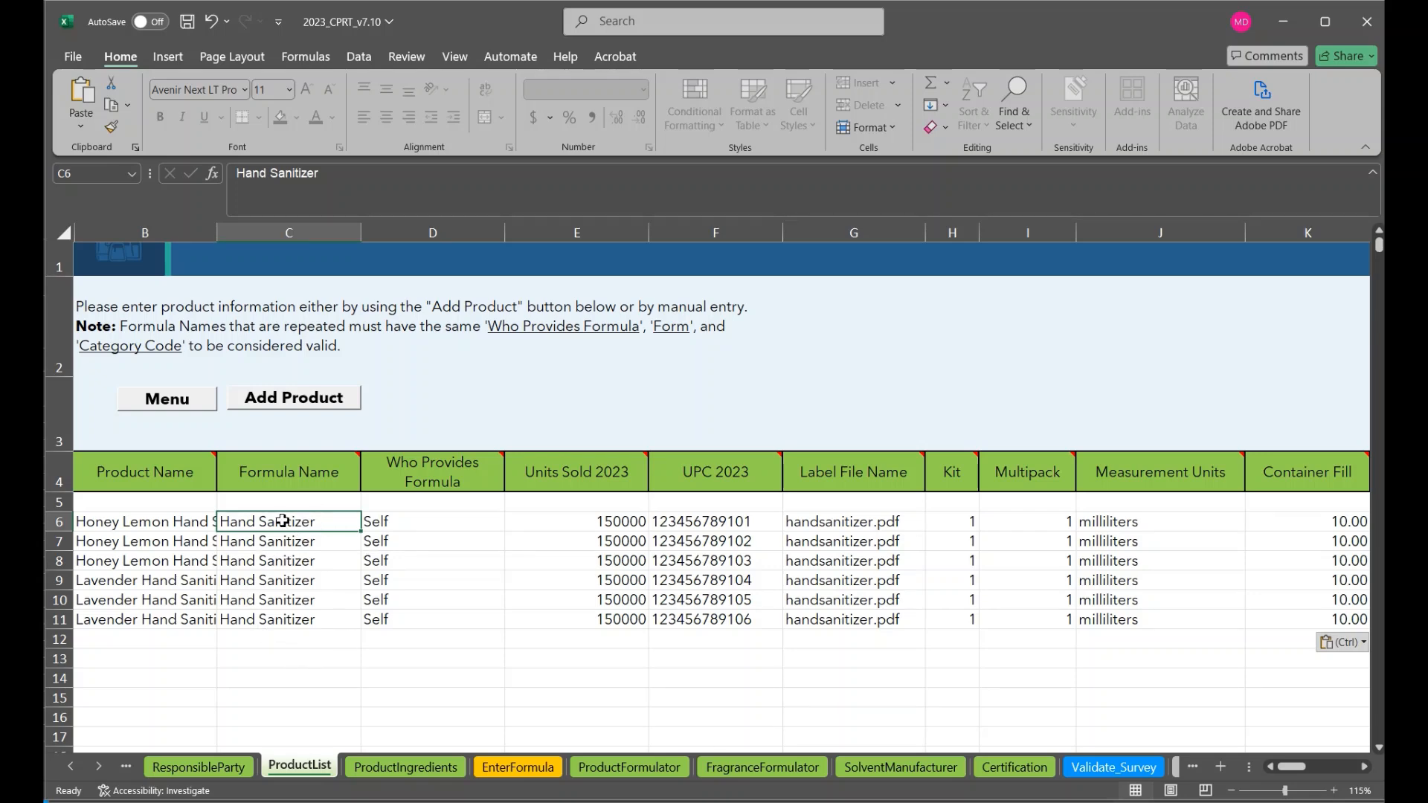
left_click(183, 528)
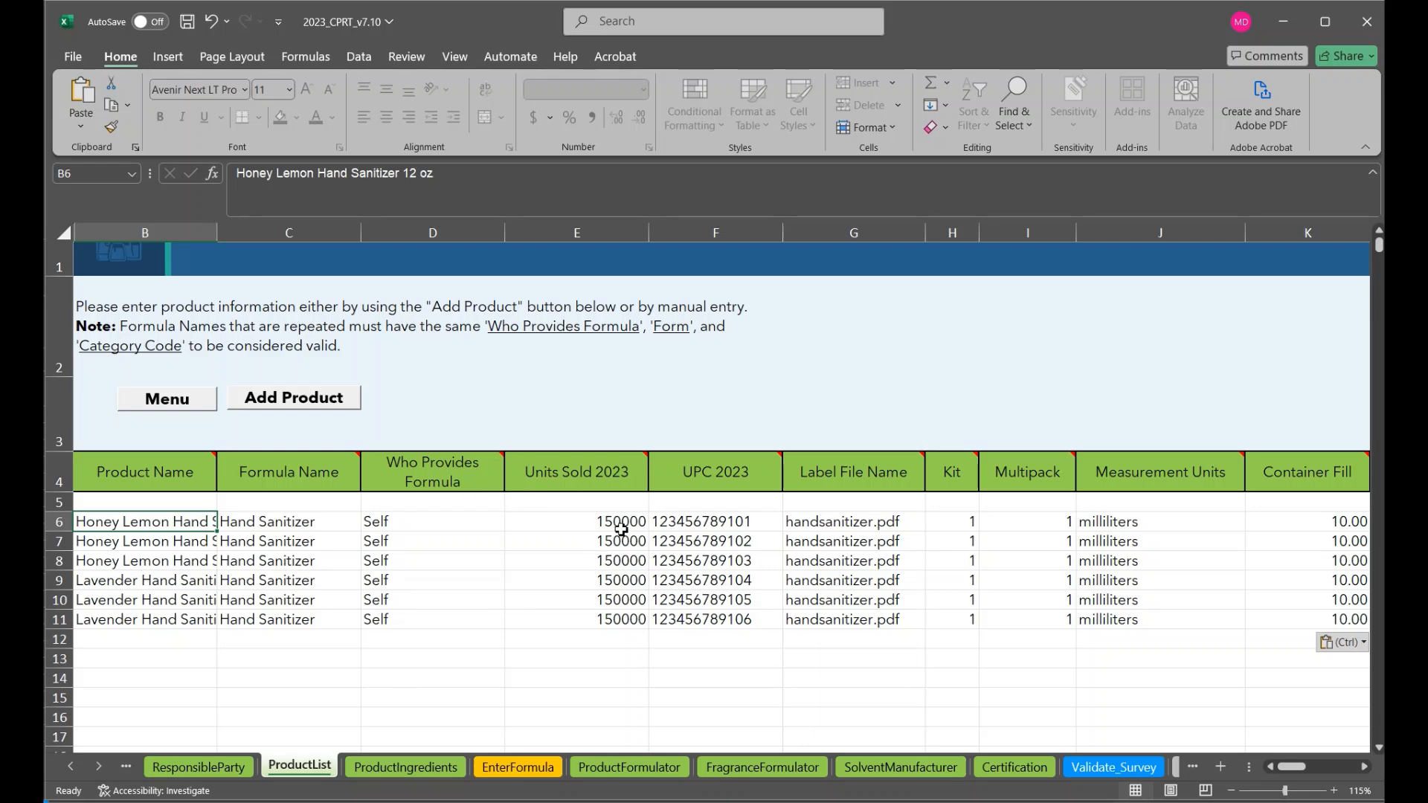
scroll(810, 552, "right", 2)
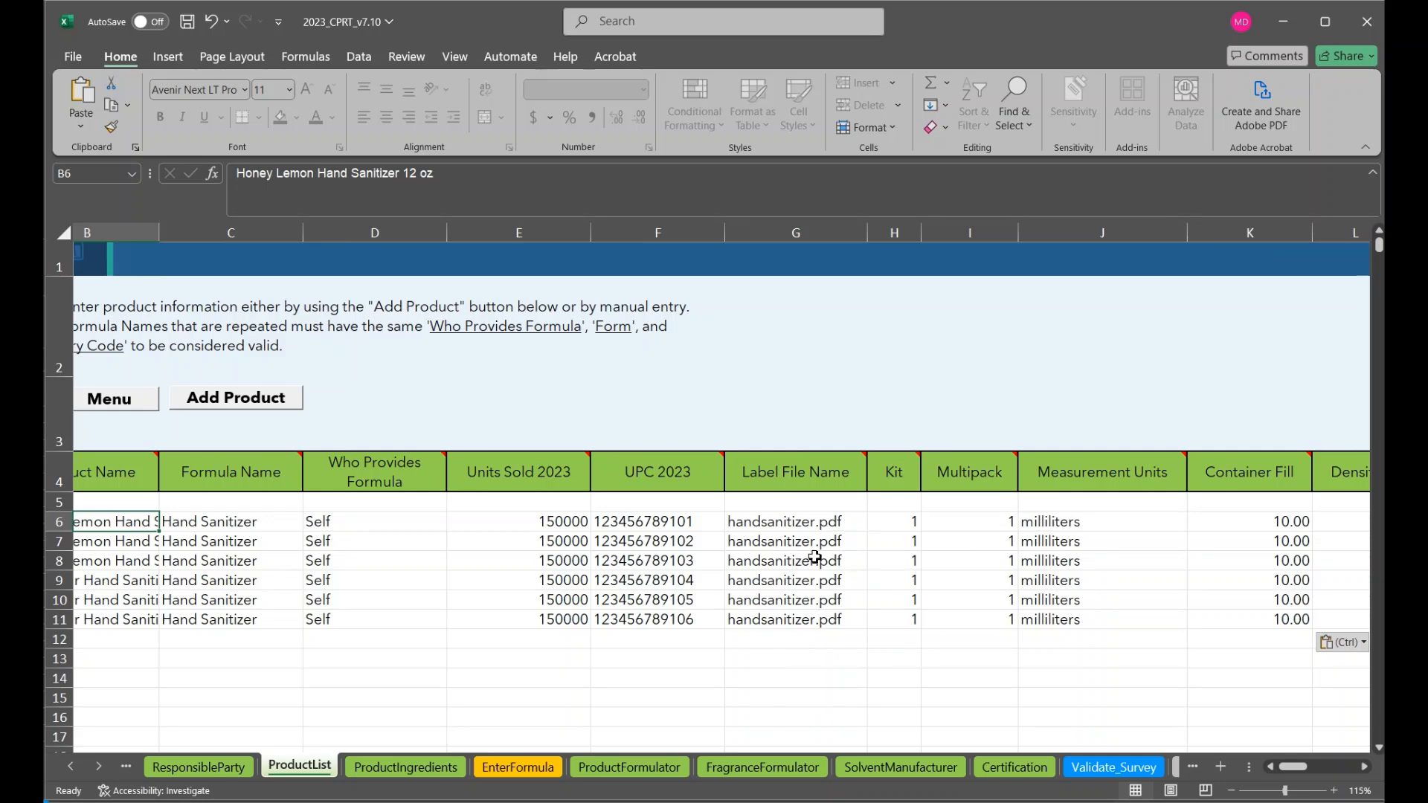
scroll(815, 558, "left", 1)
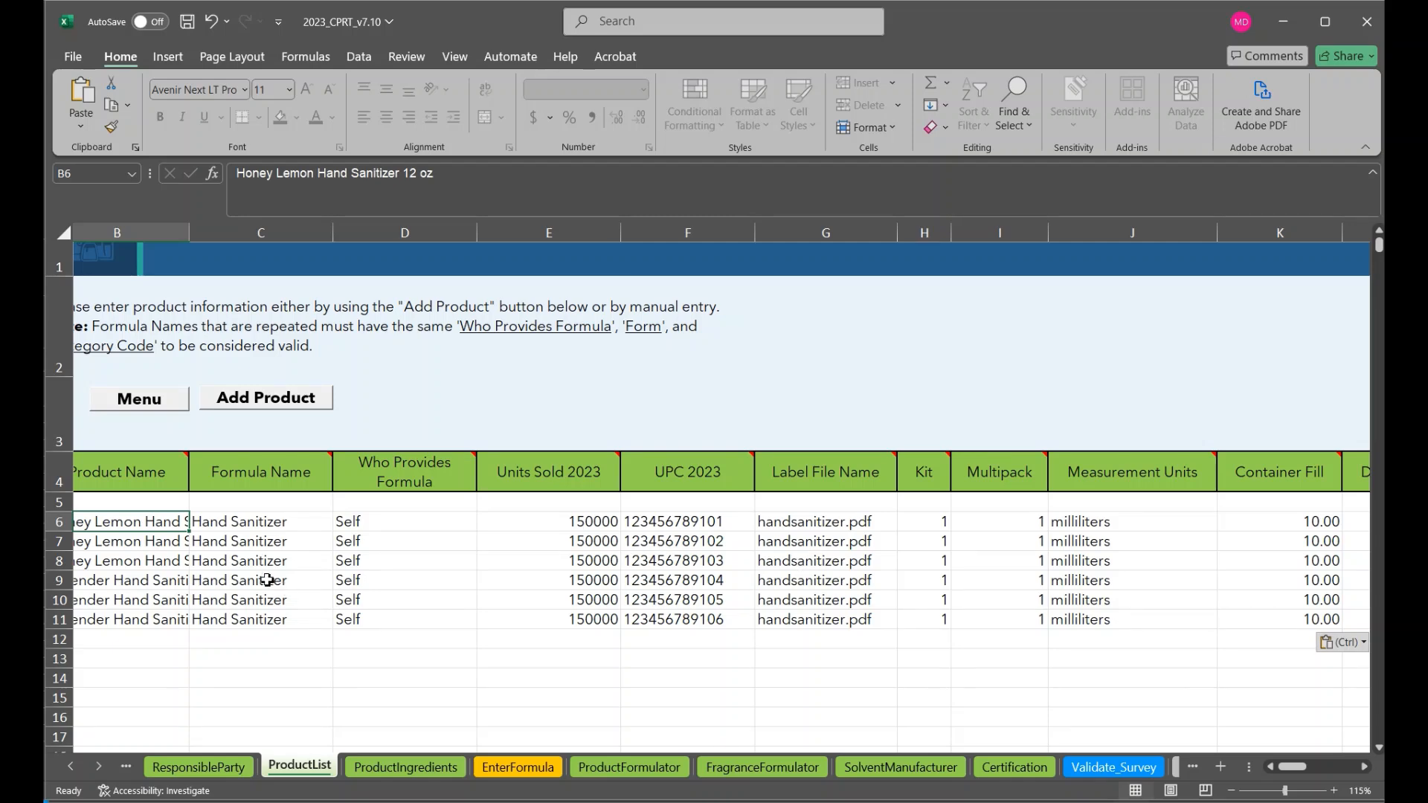
scroll(268, 580, "right", 5)
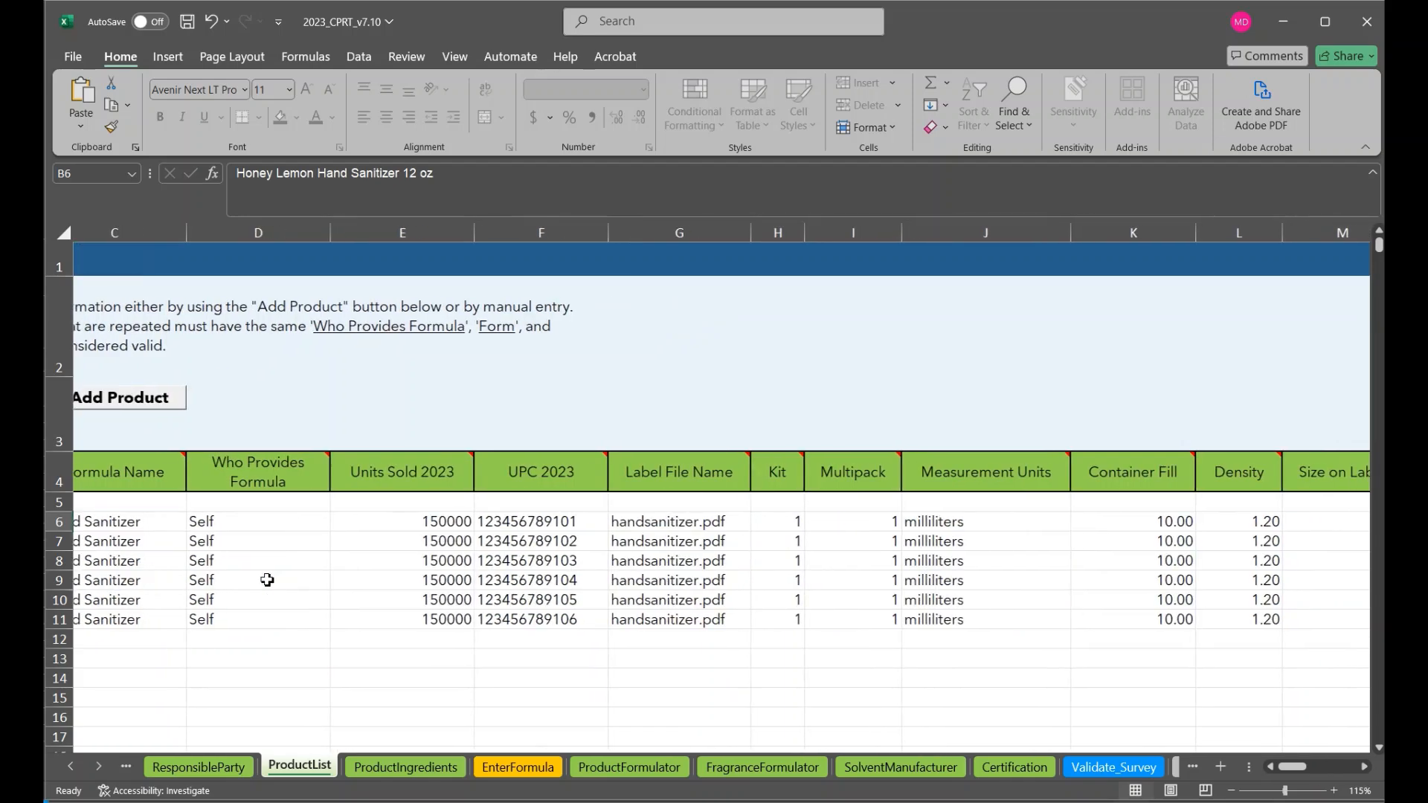
scroll(267, 580, "left", 5)
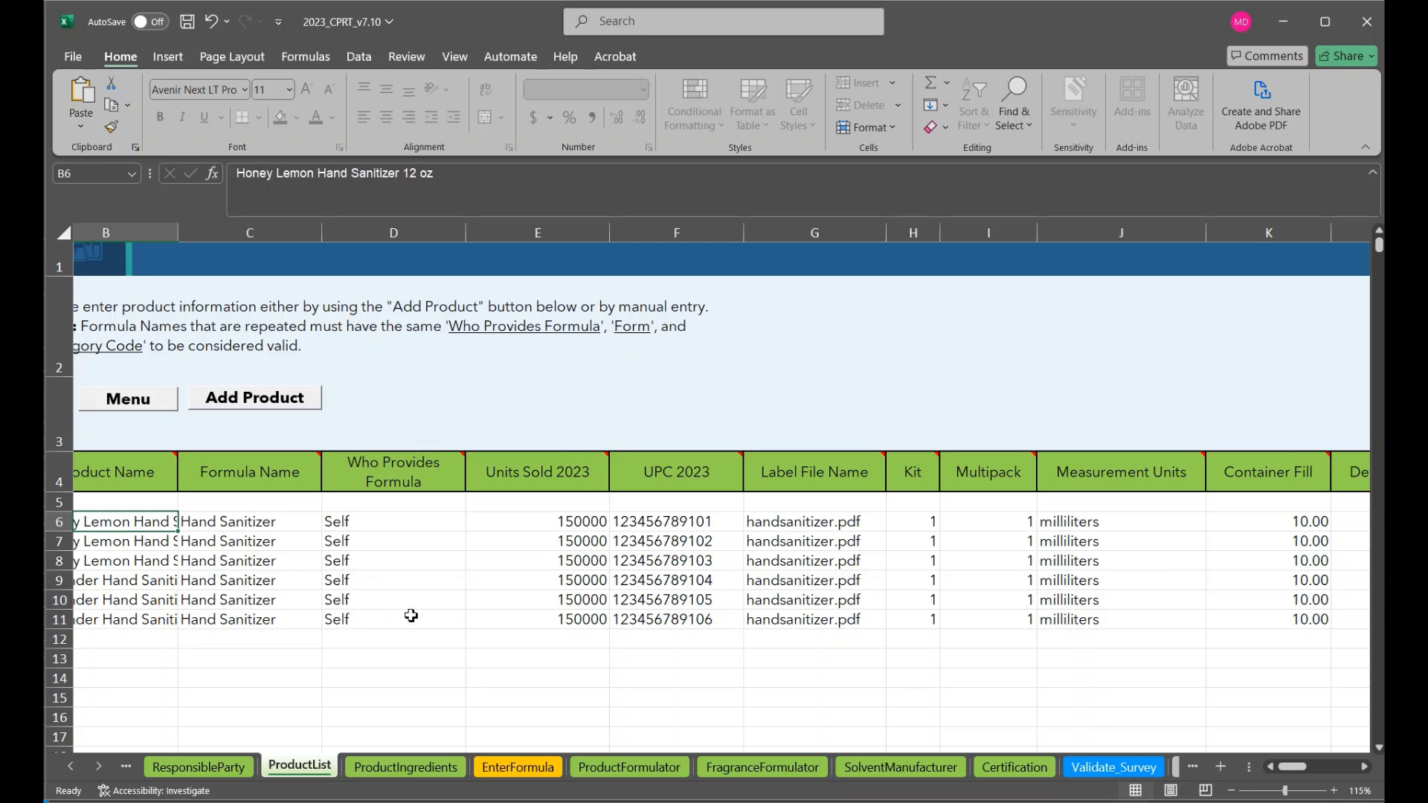
scroll(406, 616, "left", 2)
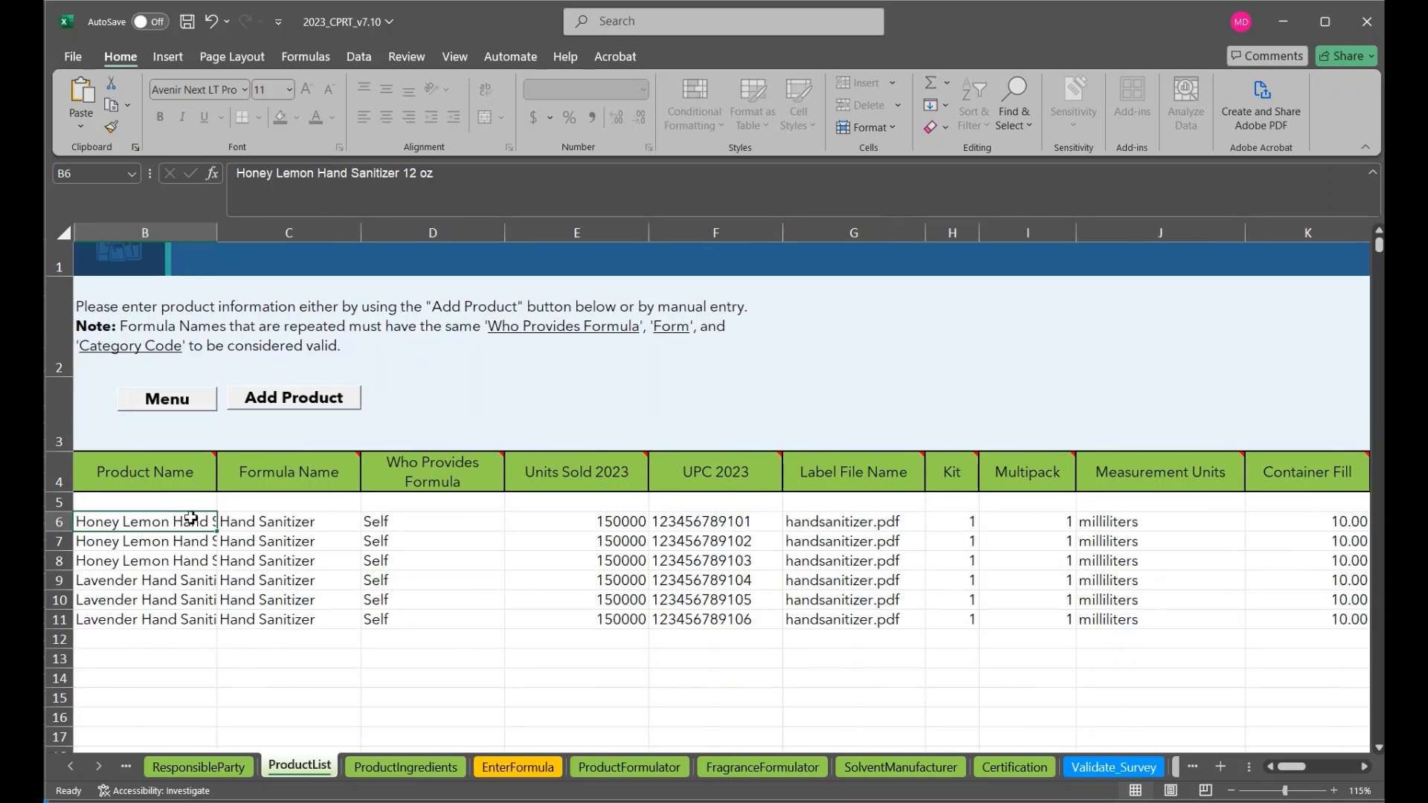